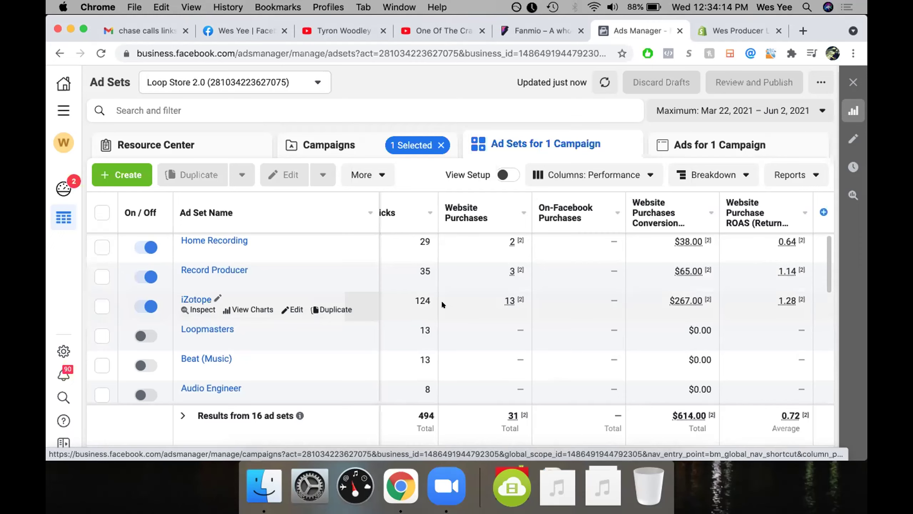
Step: Review the ad set metrics, then select the iZotope ad set and show its ads with their website purchase and ROAS columns
{"action": "scroll", "coordinate": [441, 300], "scroll_direction": "left", "scroll_amount": 5}
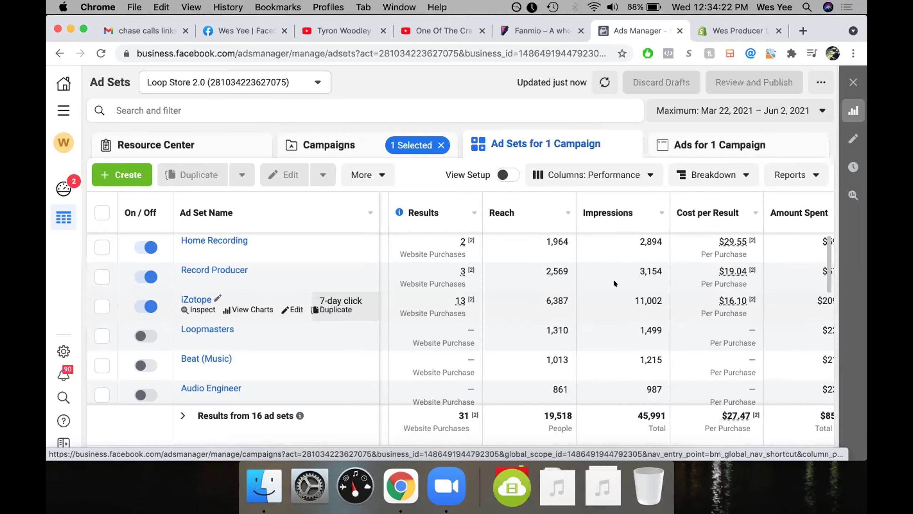
{"action": "scroll", "coordinate": [605, 268], "scroll_direction": "right", "scroll_amount": 10}
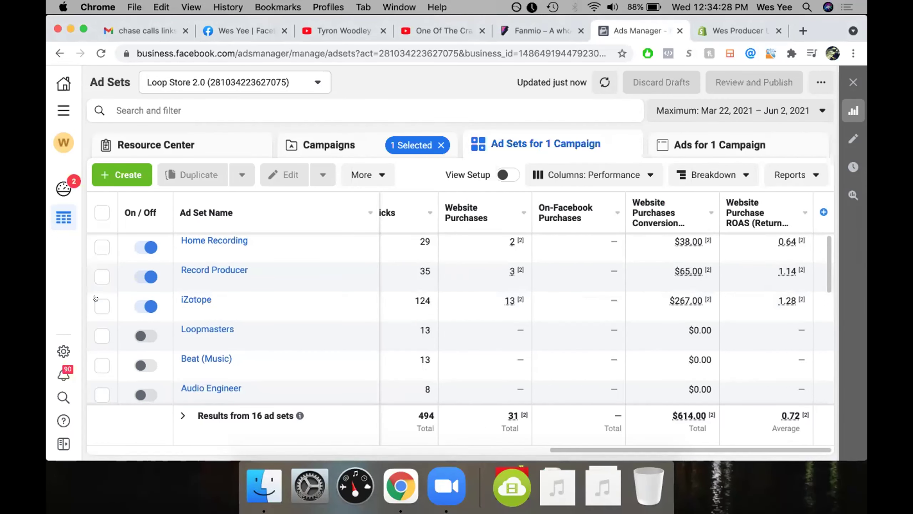
{"action": "left_click", "coordinate": [101, 306]}
{"action": "left_click", "coordinate": [661, 159]}
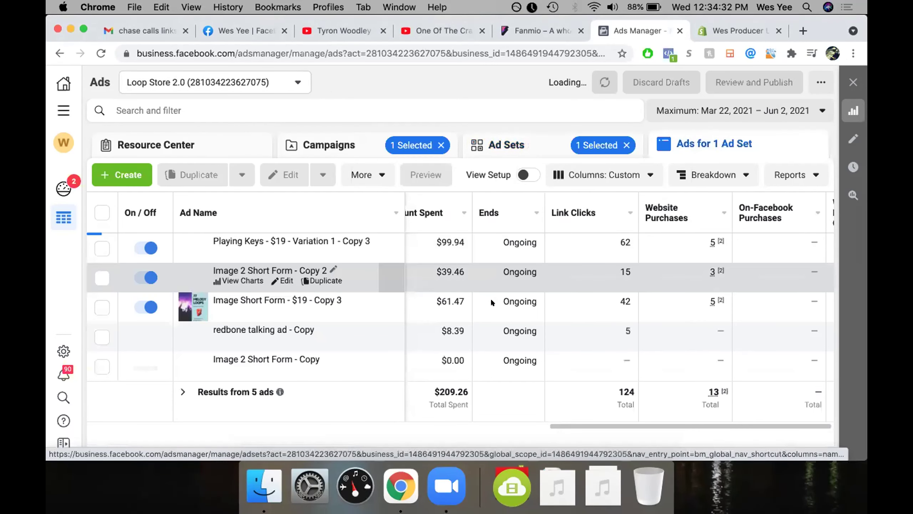
{"action": "scroll", "coordinate": [492, 298], "scroll_direction": "right", "scroll_amount": 5}
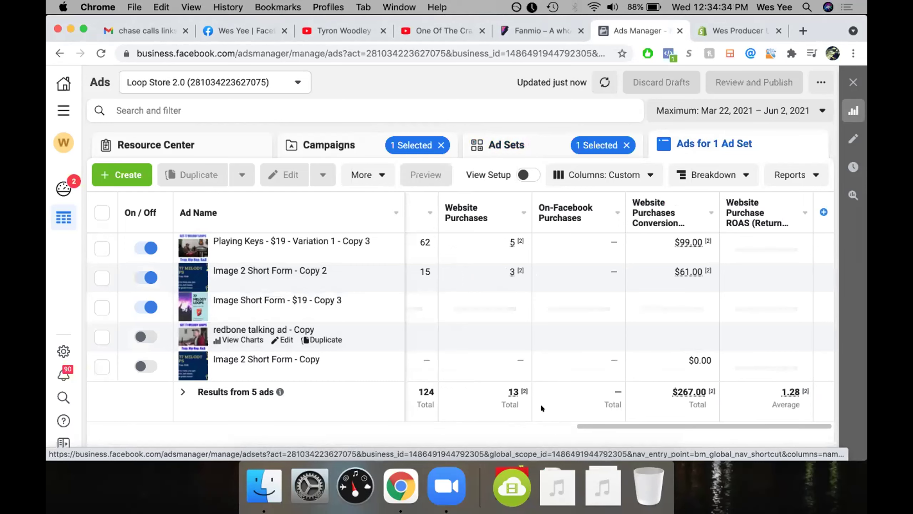
Step: Filter the ads list so that Ad Delivery is Active
{"action": "left_click", "coordinate": [184, 108]}
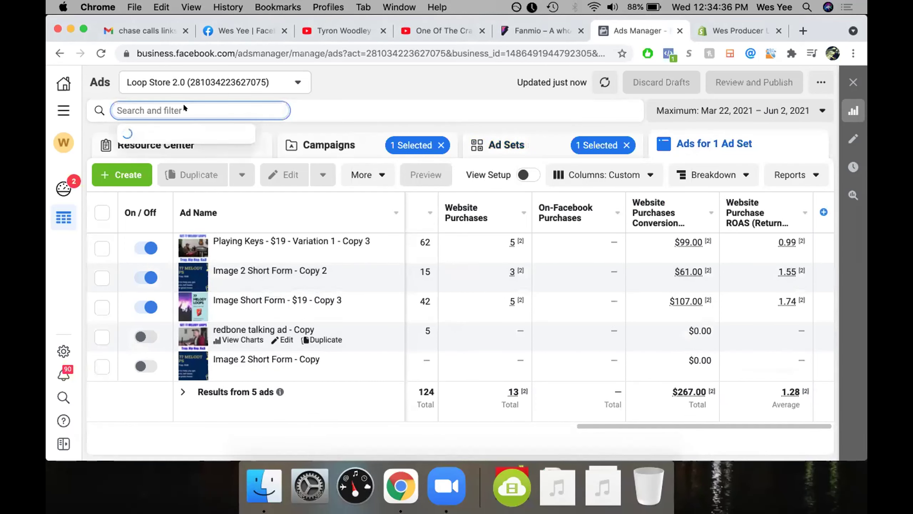
{"action": "type", "text": "act"}
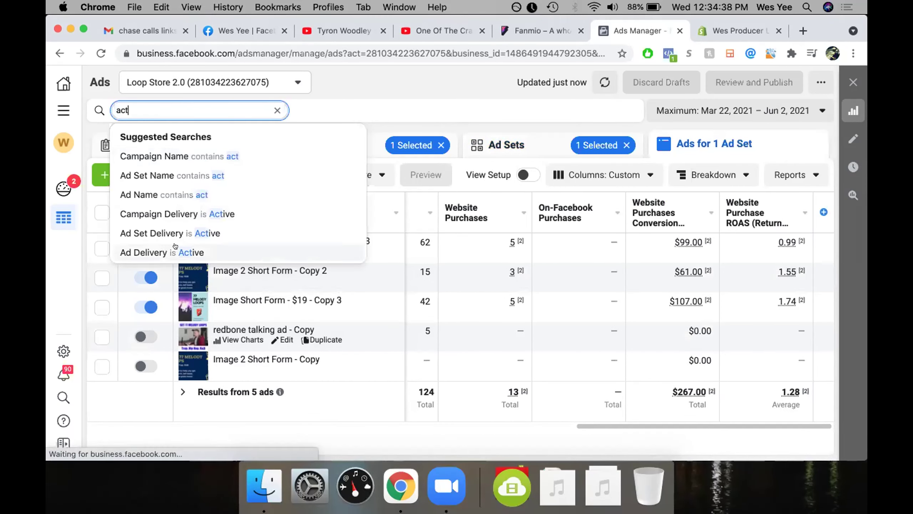
{"action": "left_click", "coordinate": [176, 249]}
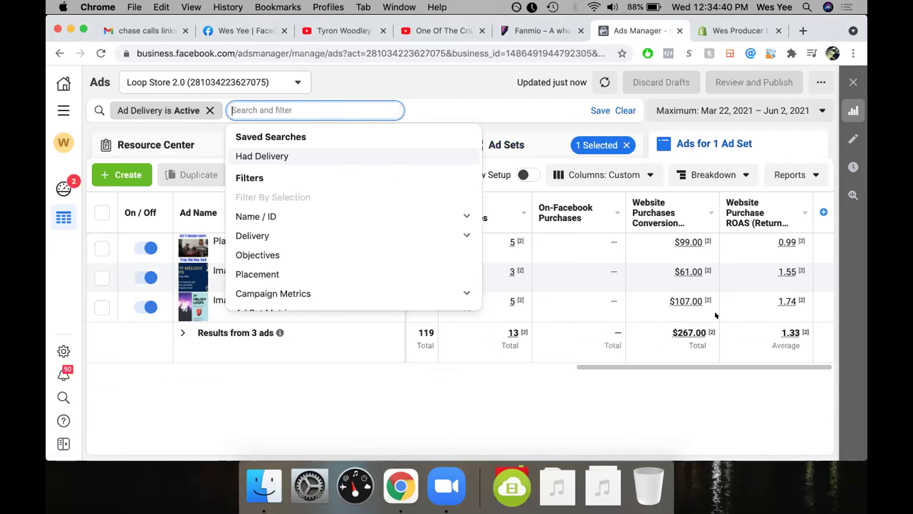
Step: Show the ad results for the last 7 days and select the Image 2 Short Form - Copy 2 ad
{"action": "left_click", "coordinate": [737, 111]}
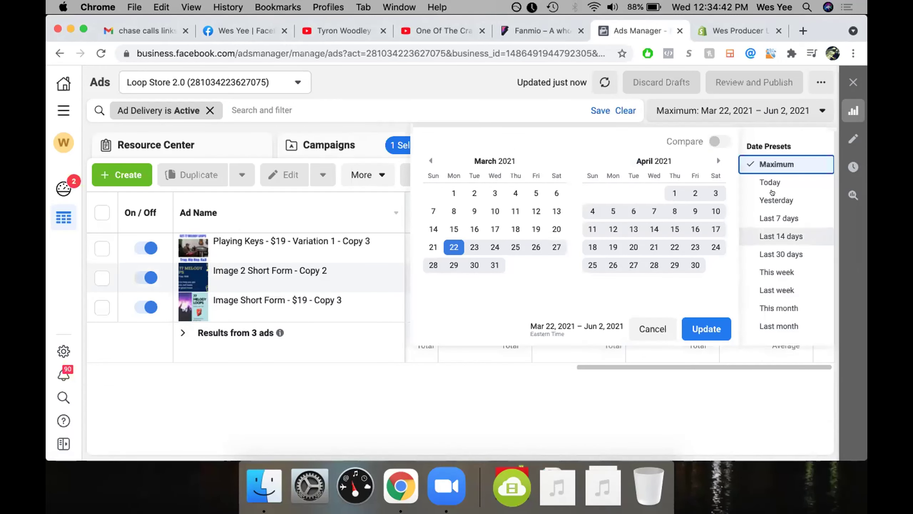
{"action": "left_click", "coordinate": [779, 218]}
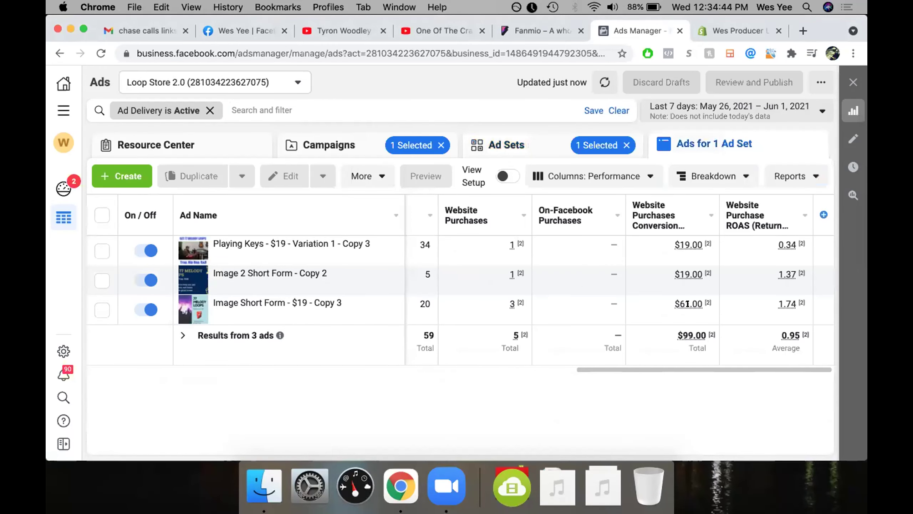
{"action": "left_click", "coordinate": [574, 310]}
{"action": "left_click", "coordinate": [583, 273]}
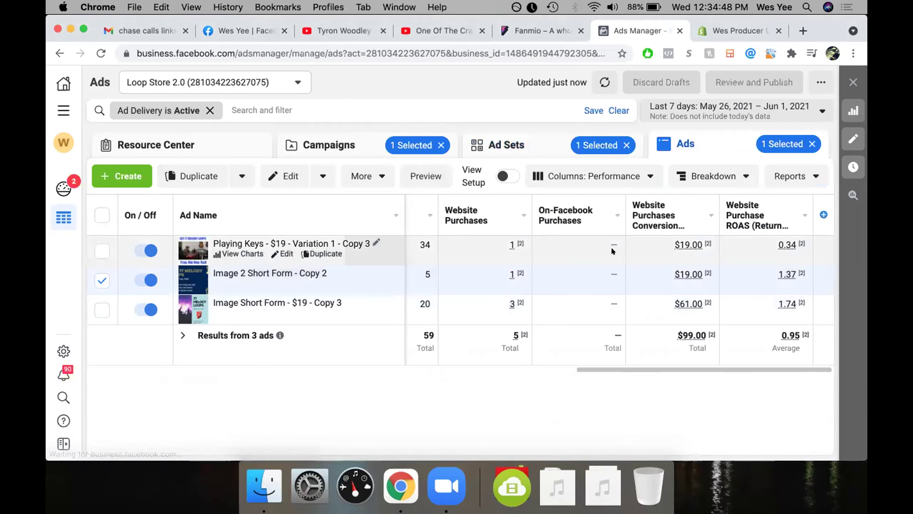
Step: Set the reporting period to Yesterday and return to the ad sets of the selected campaign
{"action": "left_click", "coordinate": [741, 111]}
{"action": "left_click", "coordinate": [329, 144]}
{"action": "left_click", "coordinate": [508, 145]}
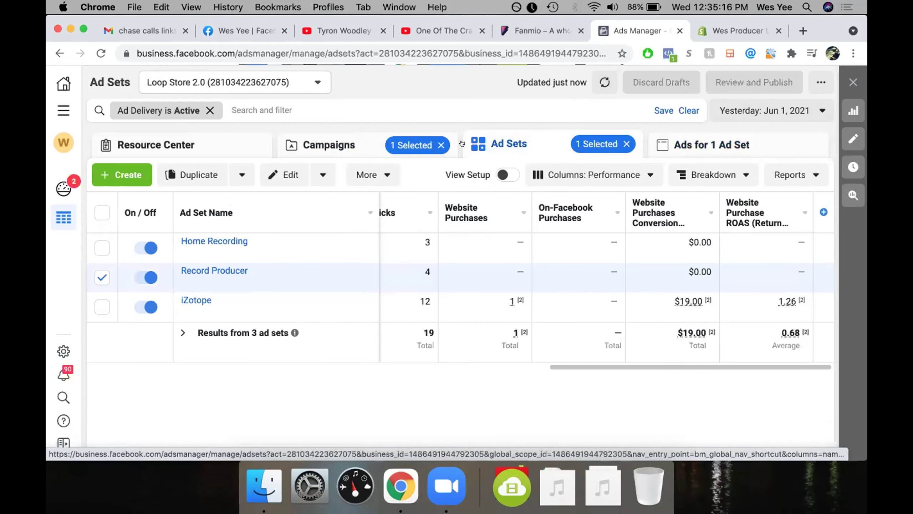
Step: Switch to the Shopify store dashboard and examine the year-to-date sales, average order value and conversion funnel
{"action": "left_click", "coordinate": [741, 31]}
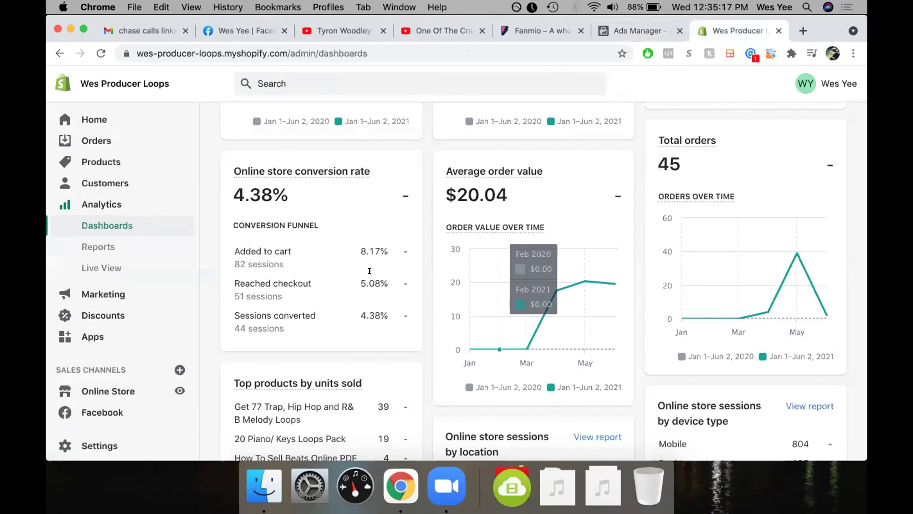
{"action": "scroll", "coordinate": [369, 271], "scroll_direction": "up", "scroll_amount": 10}
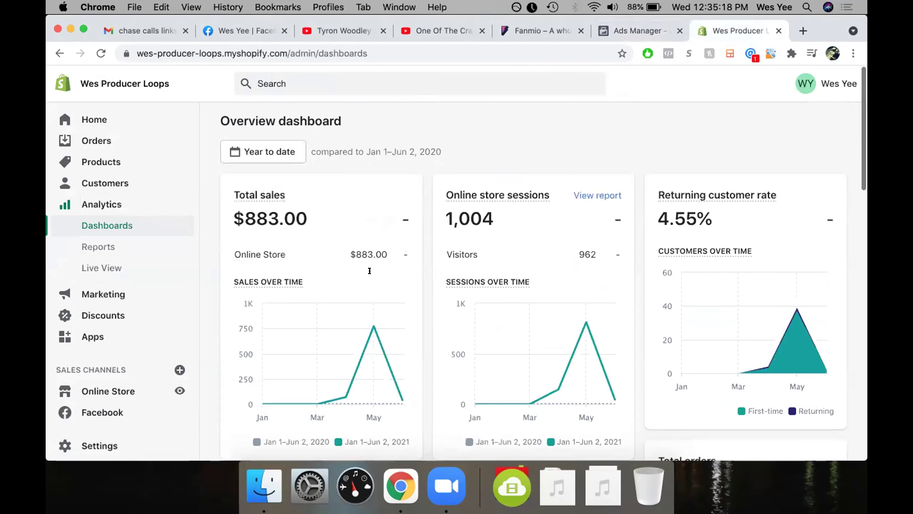
{"action": "left_click", "coordinate": [258, 151]}
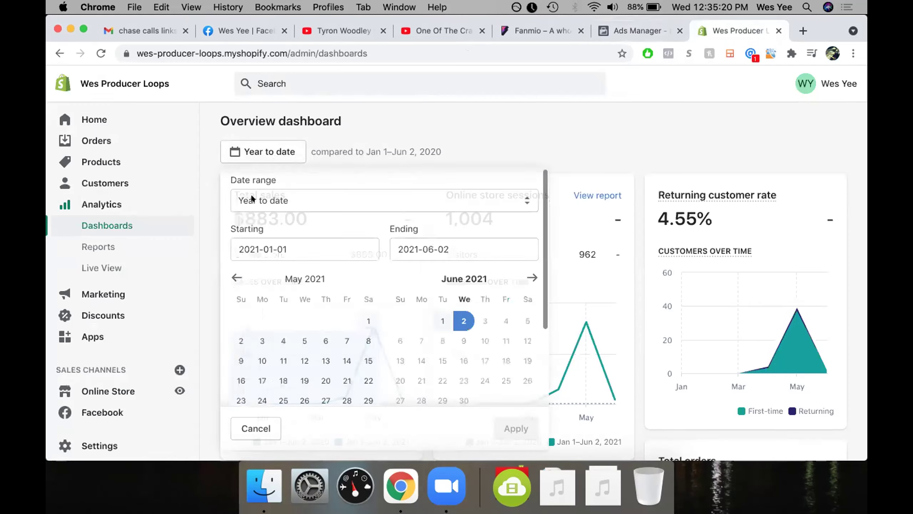
{"action": "left_click", "coordinate": [575, 208]}
{"action": "scroll", "coordinate": [540, 340], "scroll_direction": "down", "scroll_amount": 10}
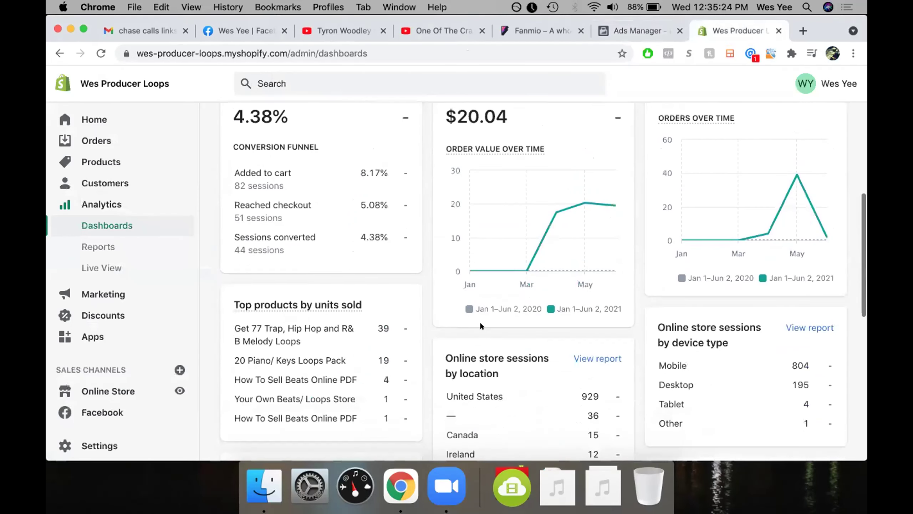
{"action": "mouse_move", "coordinate": [592, 208]}
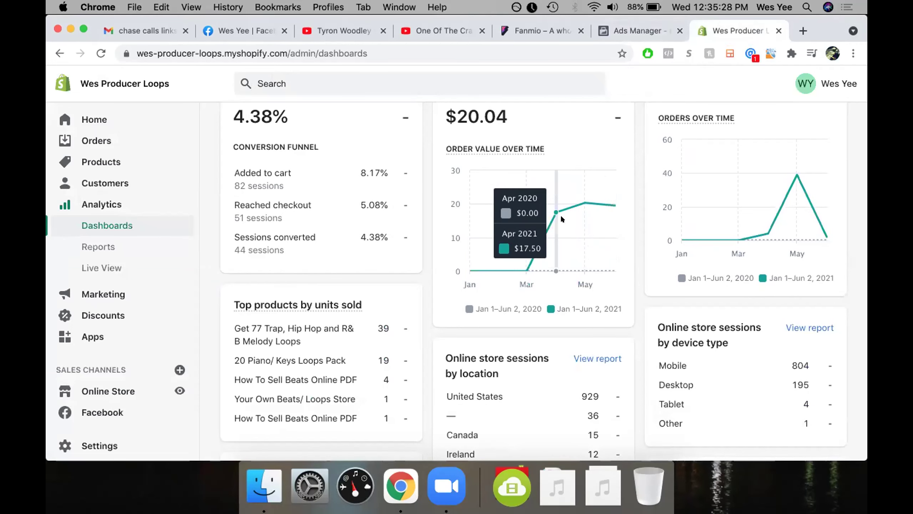
{"action": "left_click_drag", "start_coordinate": [225, 176], "coordinate": [284, 186]}
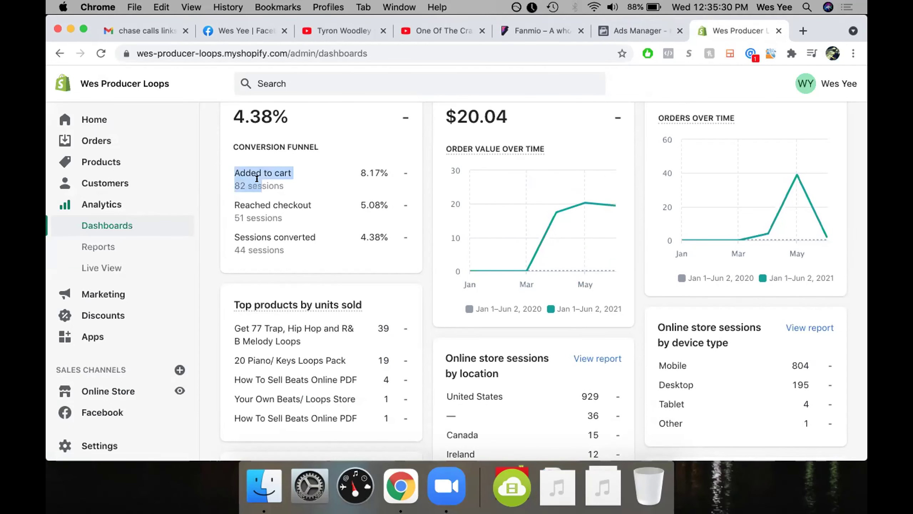
Step: Set the overview dashboard to a custom date range from 2021-05-28 to 2021-06-02
{"action": "scroll", "coordinate": [268, 210], "scroll_direction": "up", "scroll_amount": 10}
{"action": "left_click", "coordinate": [286, 157]}
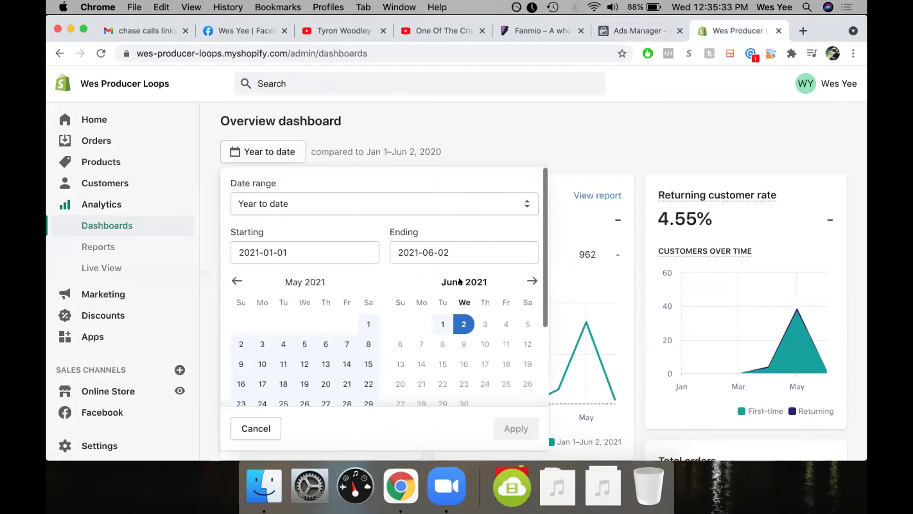
{"action": "left_click", "coordinate": [463, 324]}
{"action": "scroll", "coordinate": [343, 367], "scroll_direction": "down", "scroll_amount": 5}
{"action": "left_click", "coordinate": [347, 292]}
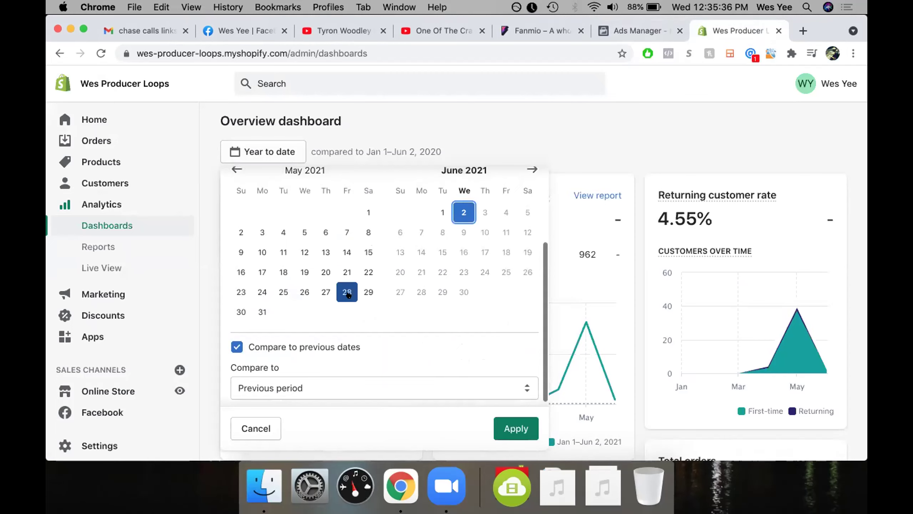
{"action": "left_click", "coordinate": [472, 332]}
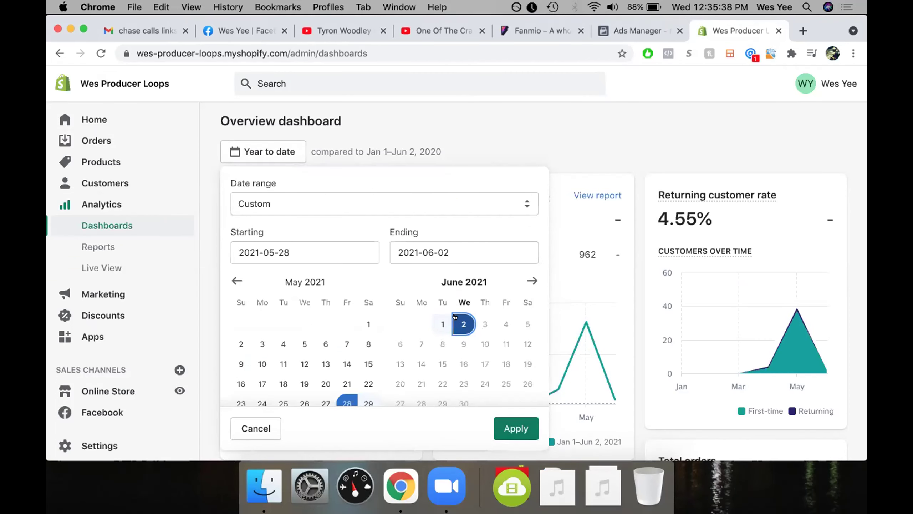
{"action": "left_click", "coordinate": [516, 428]}
Step: Examine the dashboard's sales over time, conversion rate, top products by units sold, traffic sources and landing pages for the chosen period
{"action": "scroll", "coordinate": [533, 366], "scroll_direction": "down", "scroll_amount": 8}
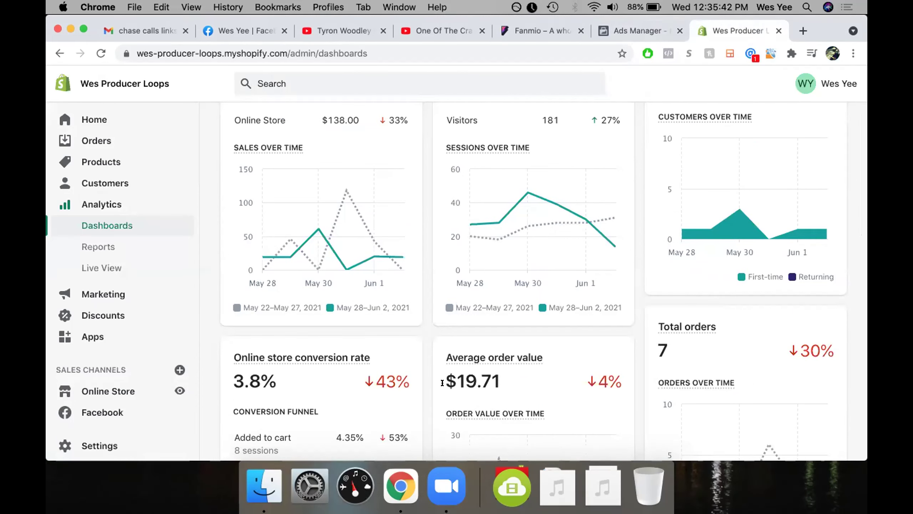
{"action": "scroll", "coordinate": [243, 375], "scroll_direction": "up", "scroll_amount": 3}
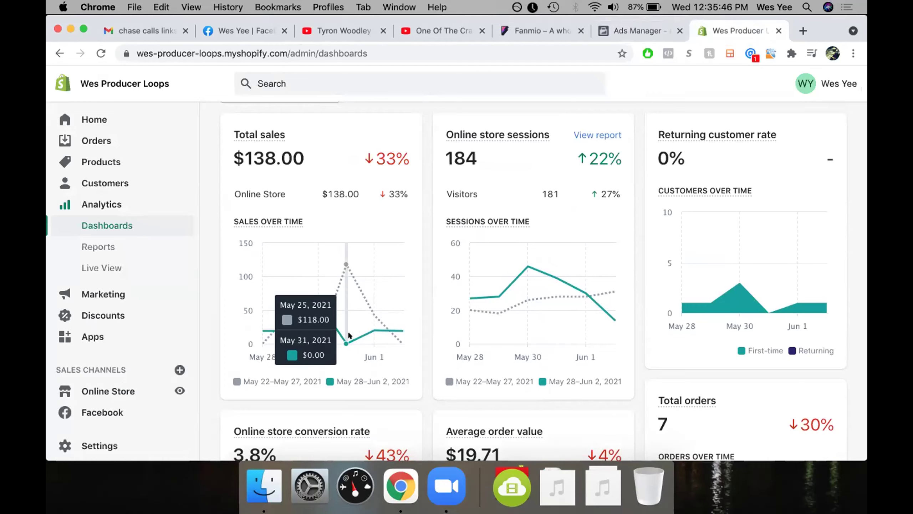
{"action": "scroll", "coordinate": [398, 332], "scroll_direction": "down", "scroll_amount": 10}
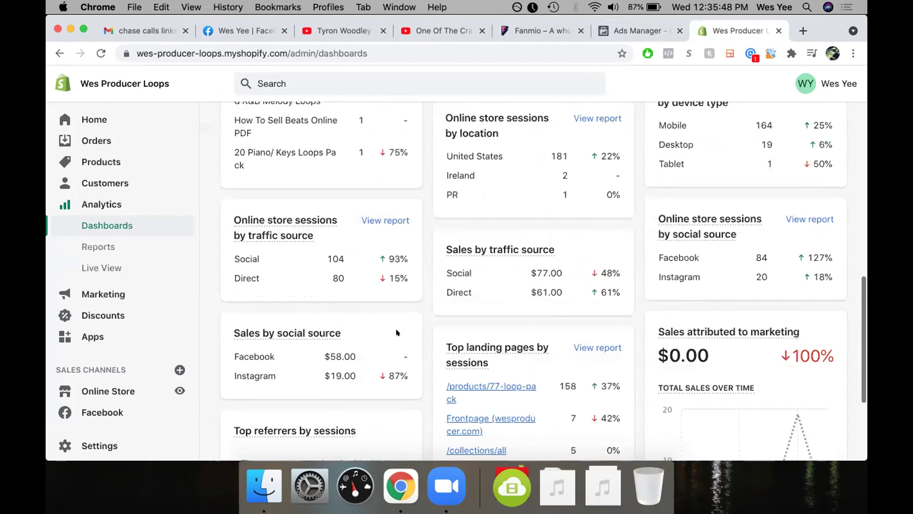
{"action": "scroll", "coordinate": [397, 331], "scroll_direction": "up", "scroll_amount": 3}
{"action": "scroll", "coordinate": [396, 331], "scroll_direction": "up", "scroll_amount": 1}
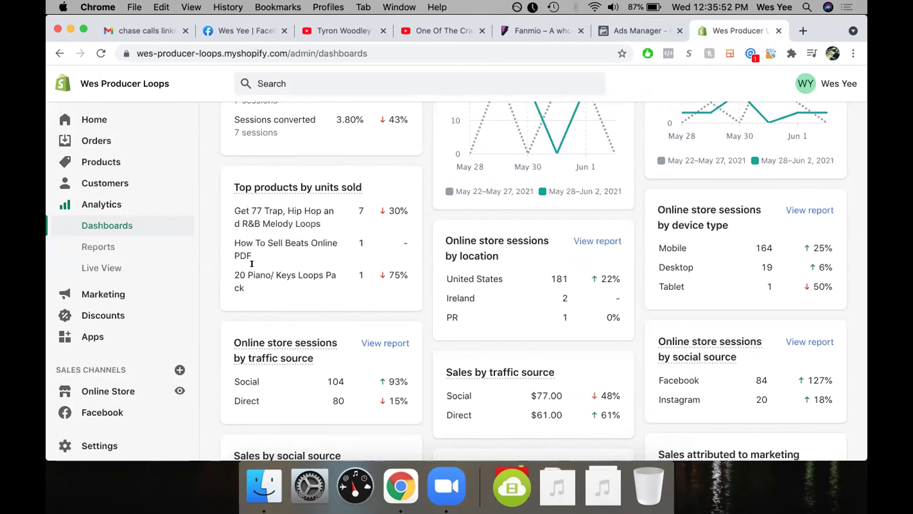
{"action": "left_click_drag", "start_coordinate": [235, 242], "coordinate": [257, 260]}
{"action": "scroll", "coordinate": [304, 291], "scroll_direction": "down", "scroll_amount": 10}
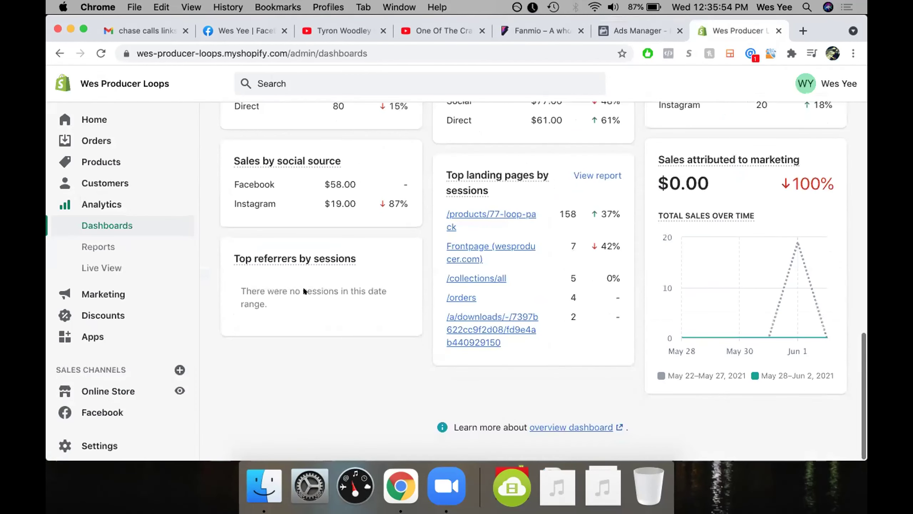
{"action": "scroll", "coordinate": [304, 283], "scroll_direction": "up", "scroll_amount": 6}
{"action": "scroll", "coordinate": [304, 284], "scroll_direction": "up", "scroll_amount": 8}
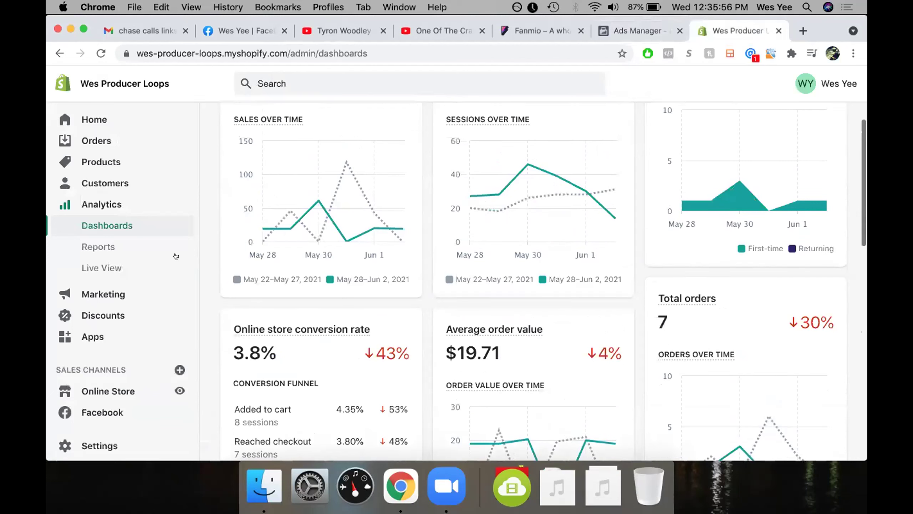
{"action": "scroll", "coordinate": [275, 218], "scroll_direction": "up", "scroll_amount": 4}
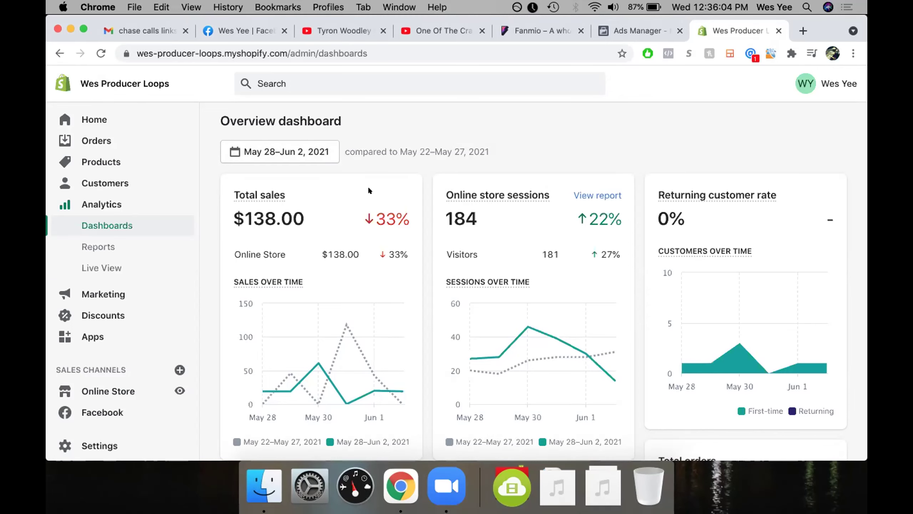
Step: Open the installed One Click Upsell - Zipify OCU app and look through its dashboard for upsell revenue
{"action": "left_click", "coordinate": [93, 336]}
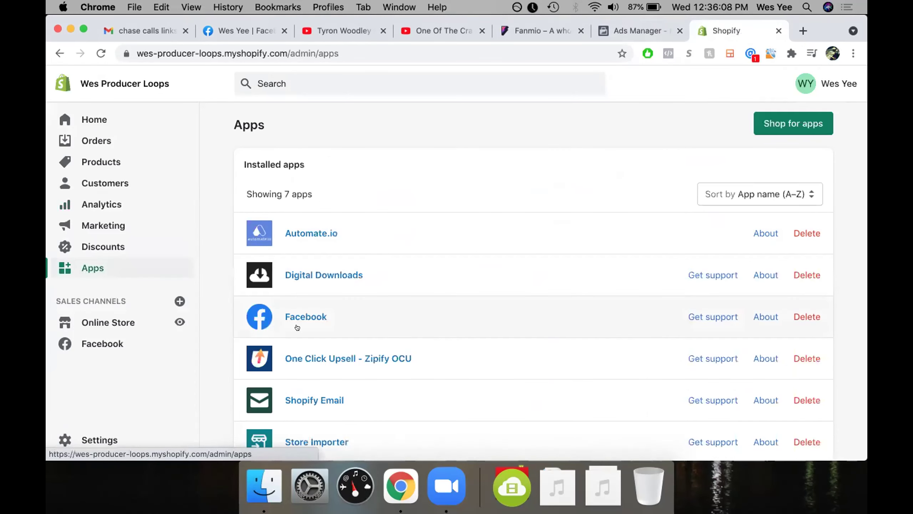
{"action": "scroll", "coordinate": [289, 288], "scroll_direction": "down", "scroll_amount": 3}
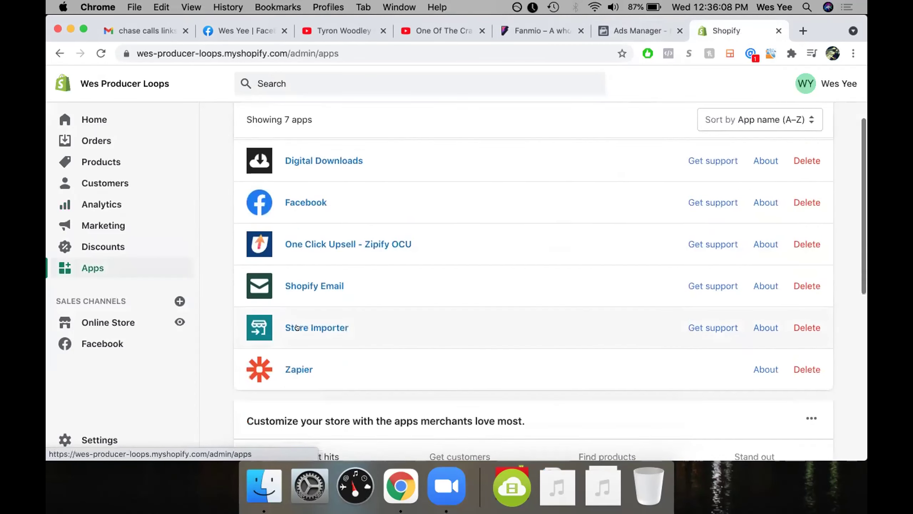
{"action": "left_click", "coordinate": [299, 238]}
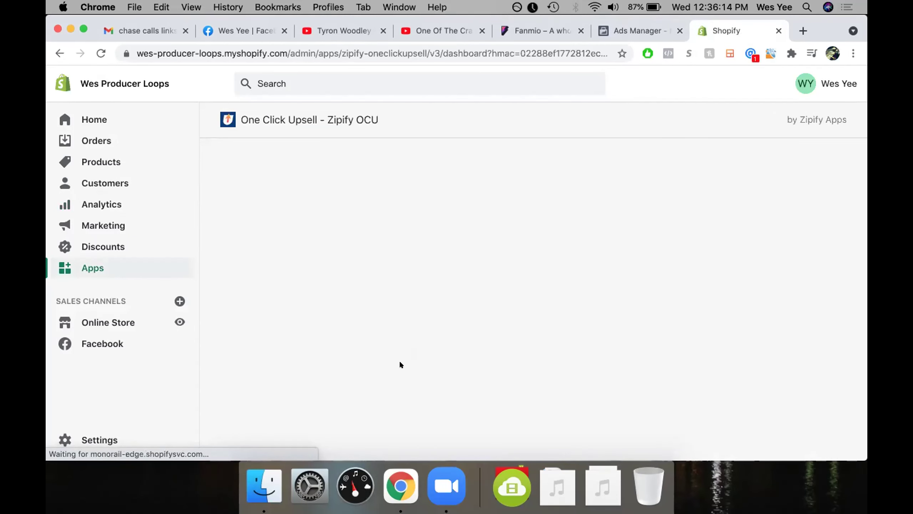
{"action": "scroll", "coordinate": [402, 302], "scroll_direction": "down", "scroll_amount": 5}
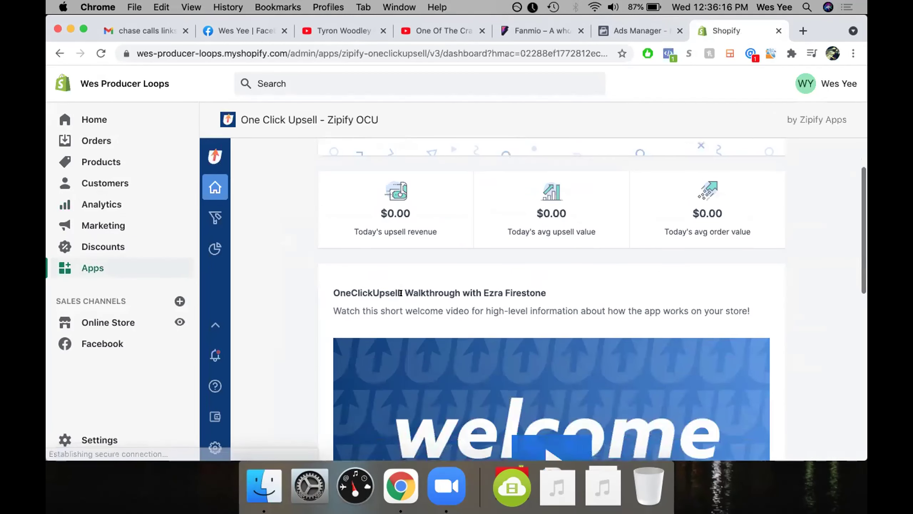
{"action": "scroll", "coordinate": [399, 308], "scroll_direction": "down", "scroll_amount": 5}
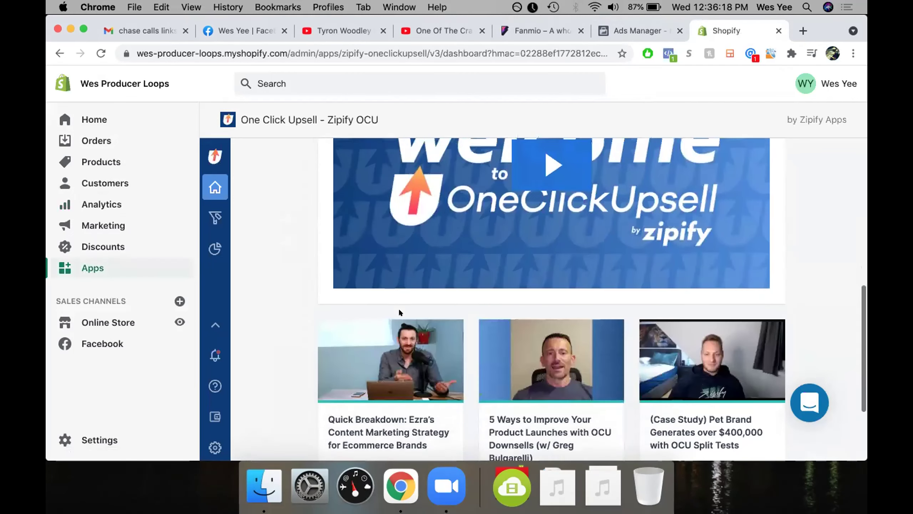
{"action": "scroll", "coordinate": [400, 309], "scroll_direction": "up", "scroll_amount": 10}
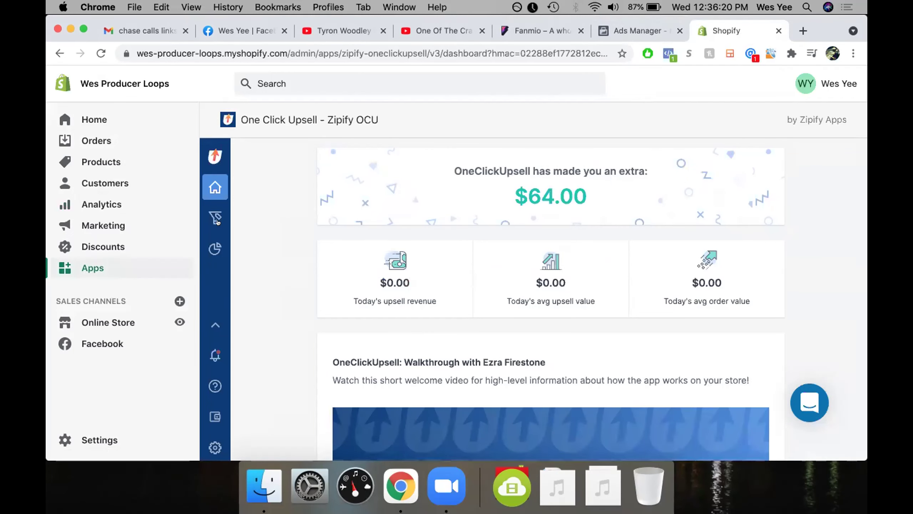
Step: Open the upsell app's statistics and examine its sales and revenue by offer type
{"action": "left_click", "coordinate": [214, 248]}
{"action": "scroll", "coordinate": [395, 289], "scroll_direction": "down", "scroll_amount": 2}
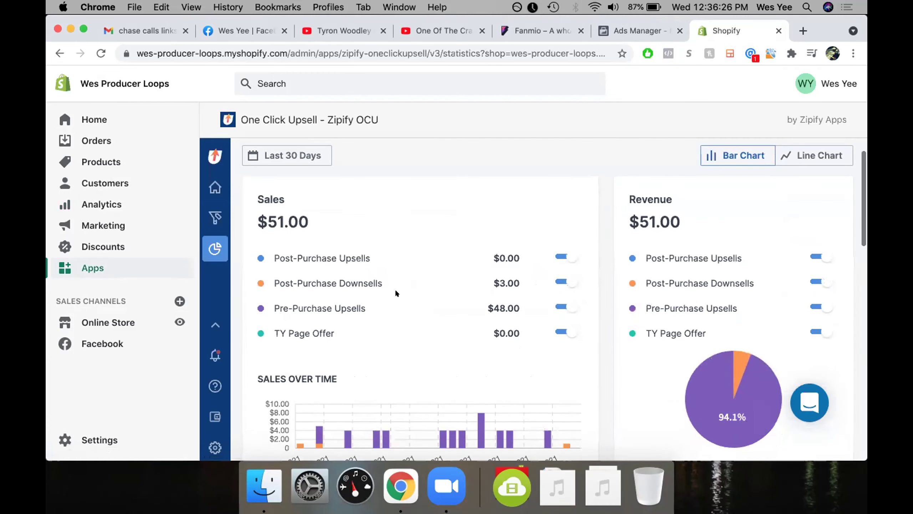
{"action": "scroll", "coordinate": [396, 288], "scroll_direction": "down", "scroll_amount": 2}
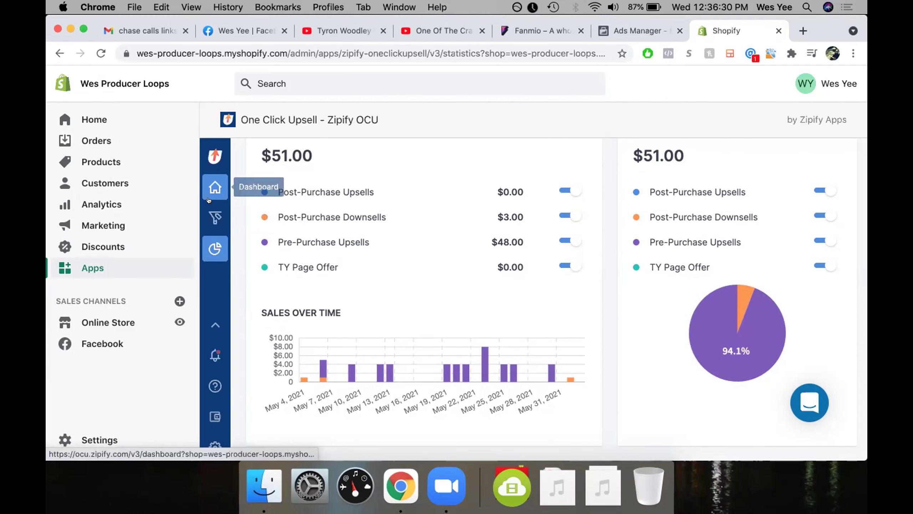
Step: Open the Loop Funnel from the post-purchase upsell funnels and examine each offer's views, conversion, total and revenue per visit
{"action": "left_click", "coordinate": [215, 218]}
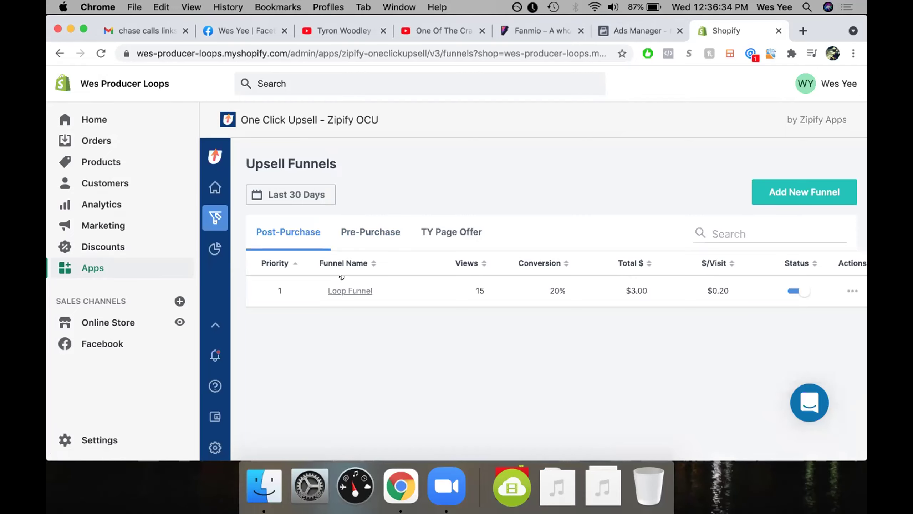
{"action": "left_click_drag", "start_coordinate": [428, 292], "coordinate": [355, 285]}
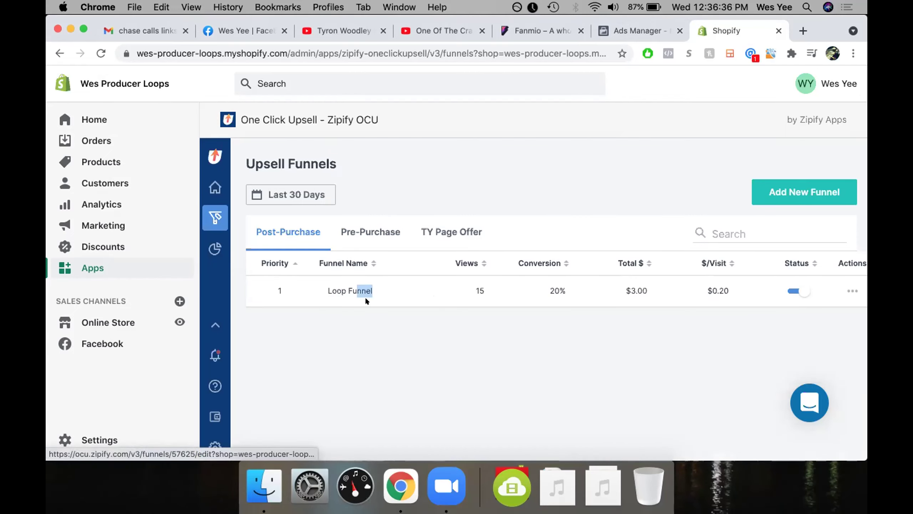
{"action": "left_click", "coordinate": [336, 285]}
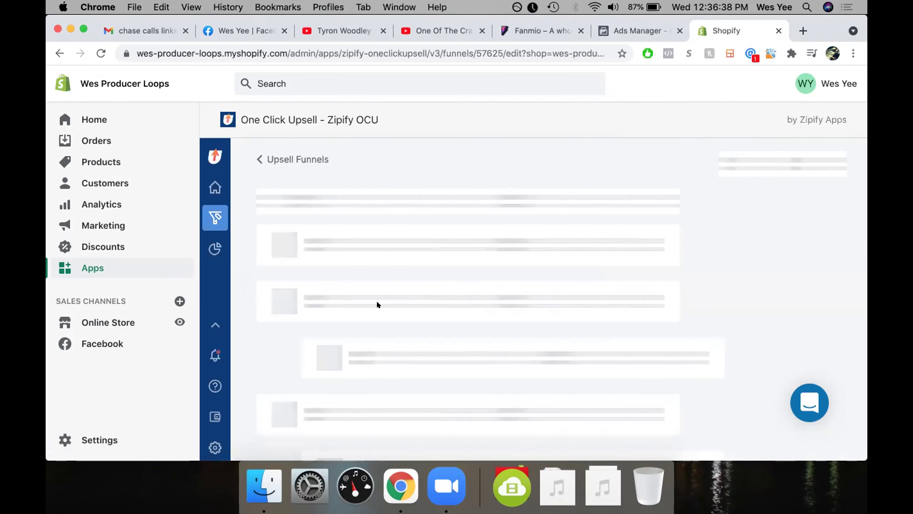
{"action": "scroll", "coordinate": [377, 300], "scroll_direction": "down", "scroll_amount": 5}
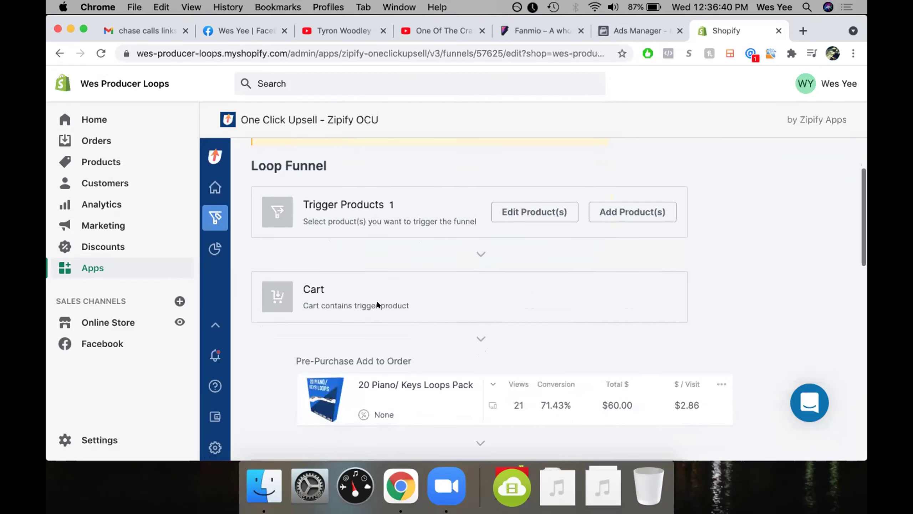
{"action": "scroll", "coordinate": [448, 343], "scroll_direction": "down", "scroll_amount": 3}
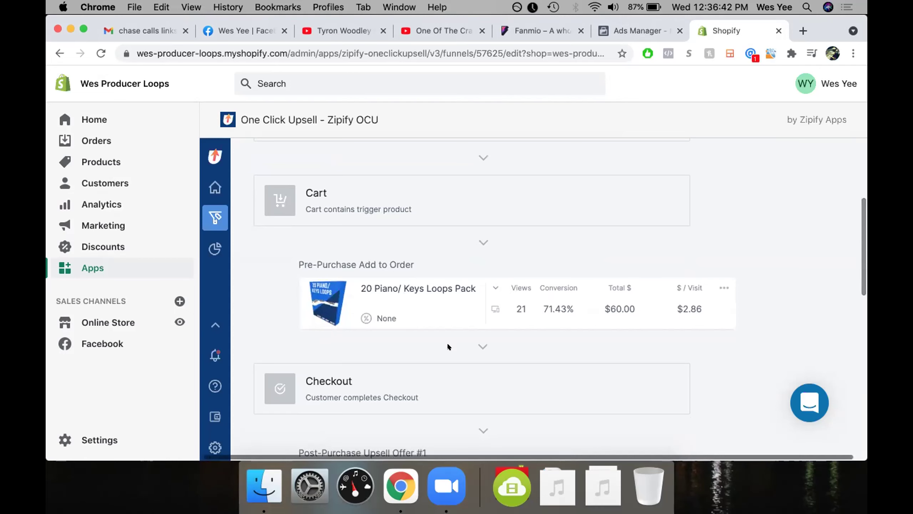
{"action": "scroll", "coordinate": [448, 344], "scroll_direction": "down", "scroll_amount": 3}
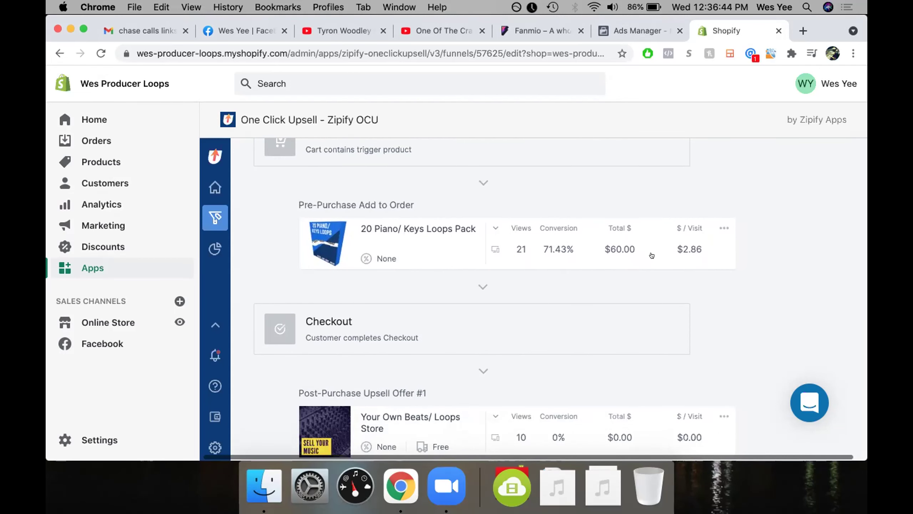
{"action": "scroll", "coordinate": [541, 251], "scroll_direction": "down", "scroll_amount": 3}
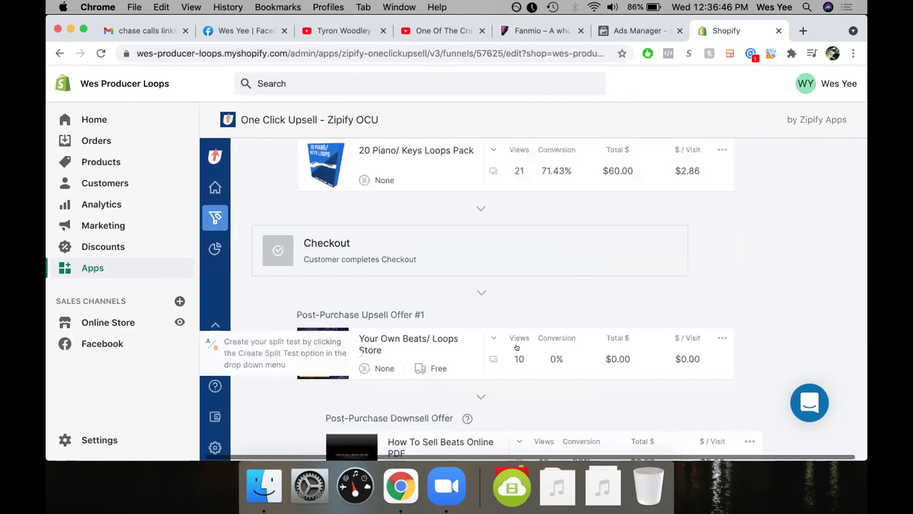
{"action": "scroll", "coordinate": [562, 399], "scroll_direction": "down", "scroll_amount": 1}
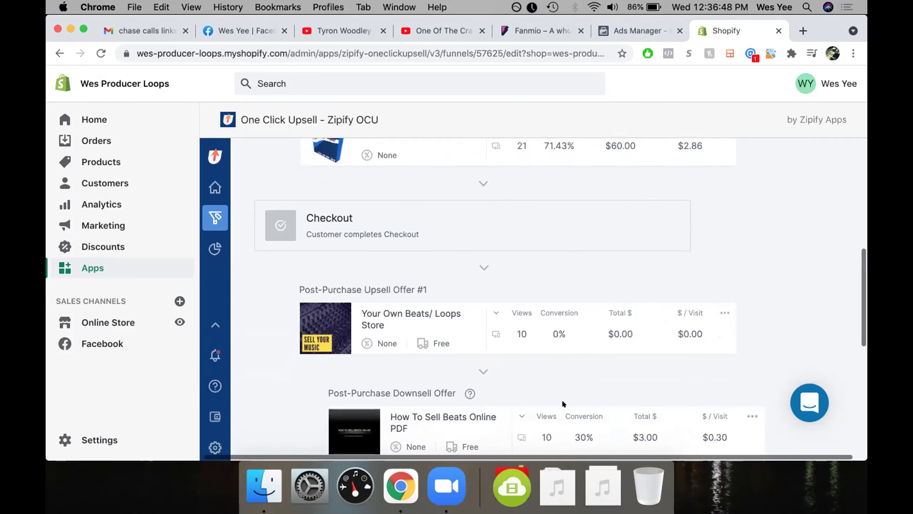
{"action": "mouse_move", "coordinate": [423, 327]}
{"action": "scroll", "coordinate": [426, 329], "scroll_direction": "down", "scroll_amount": 3}
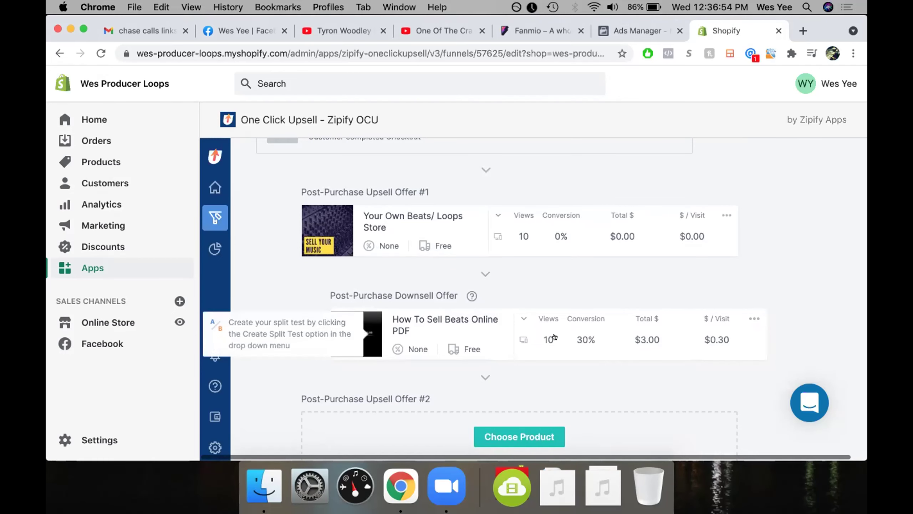
Step: Return to the funnel's pre-purchase offer and open the 20 Piano/ Keys Loops Pack to view its offer page in the builder
{"action": "scroll", "coordinate": [501, 372], "scroll_direction": "up", "scroll_amount": 10}
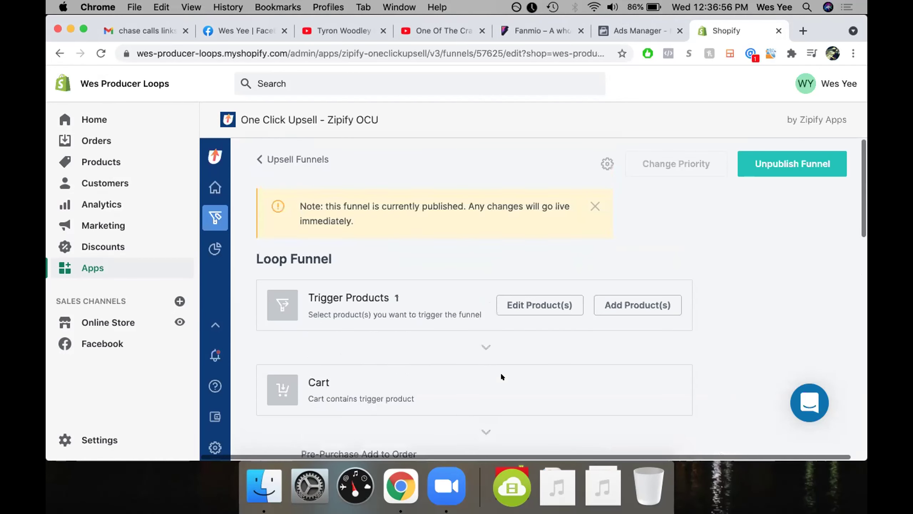
{"action": "scroll", "coordinate": [501, 373], "scroll_direction": "down", "scroll_amount": 6}
{"action": "scroll", "coordinate": [501, 373], "scroll_direction": "up", "scroll_amount": 1}
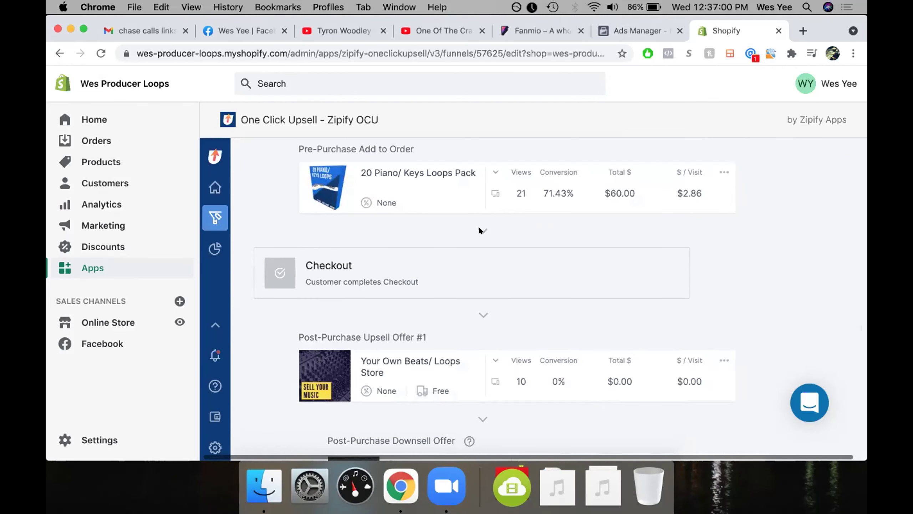
{"action": "scroll", "coordinate": [479, 228], "scroll_direction": "up", "scroll_amount": 2}
{"action": "mouse_move", "coordinate": [429, 243]}
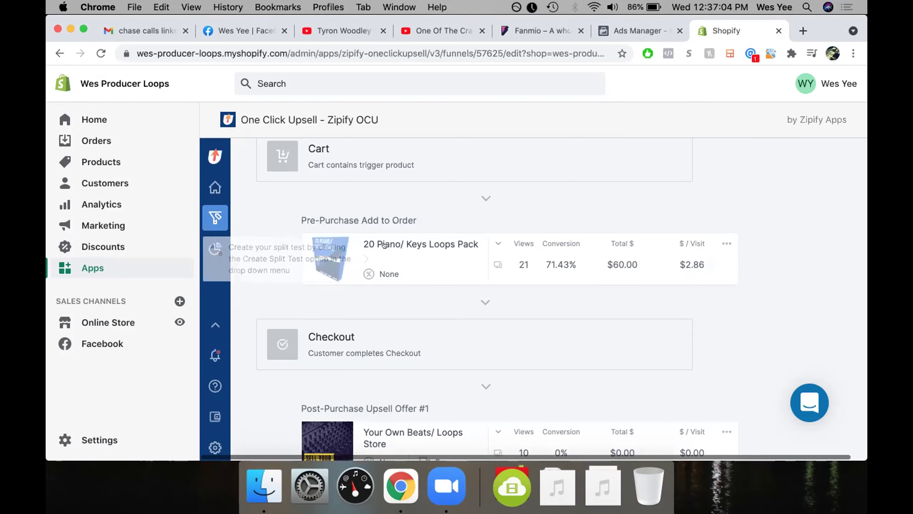
{"action": "left_click", "coordinate": [417, 245]}
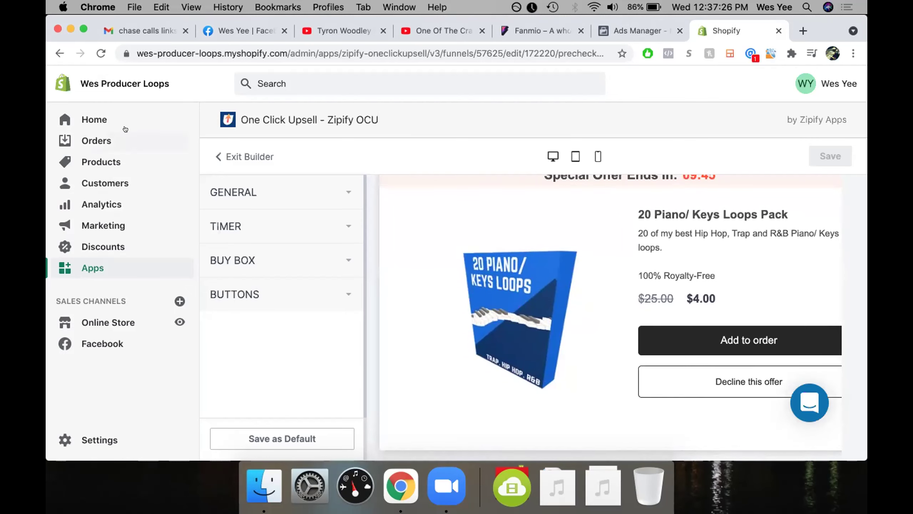
Step: Switch to Ads Manager, open the ads of the iZotope ad set and set the date range to Today
{"action": "left_click", "coordinate": [611, 31]}
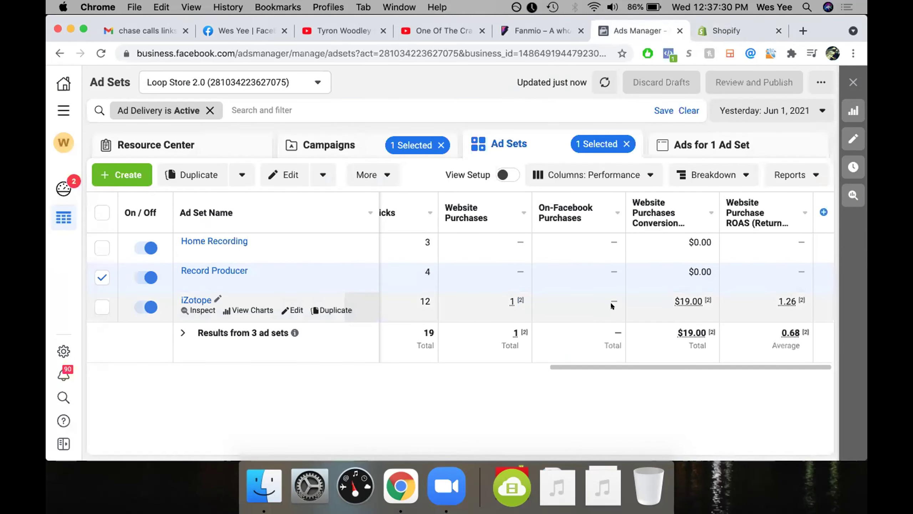
{"action": "left_click", "coordinate": [678, 144]}
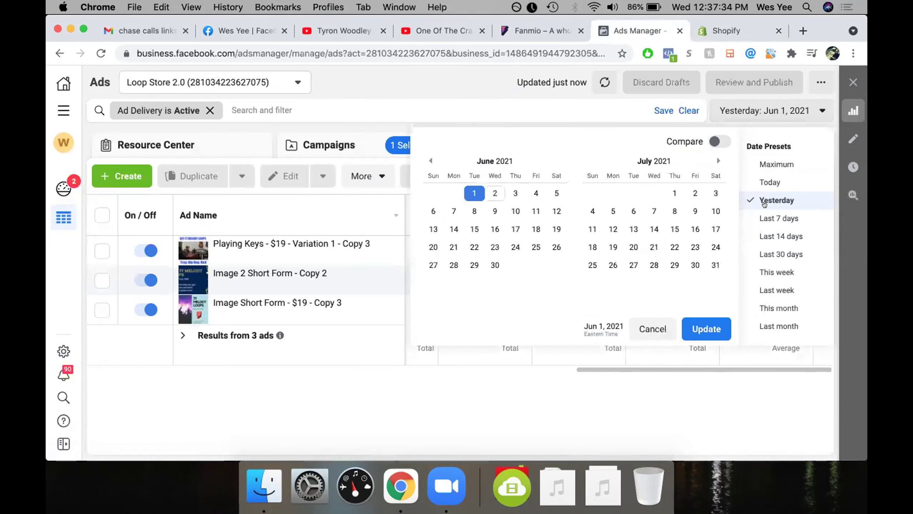
{"action": "left_click", "coordinate": [770, 182]}
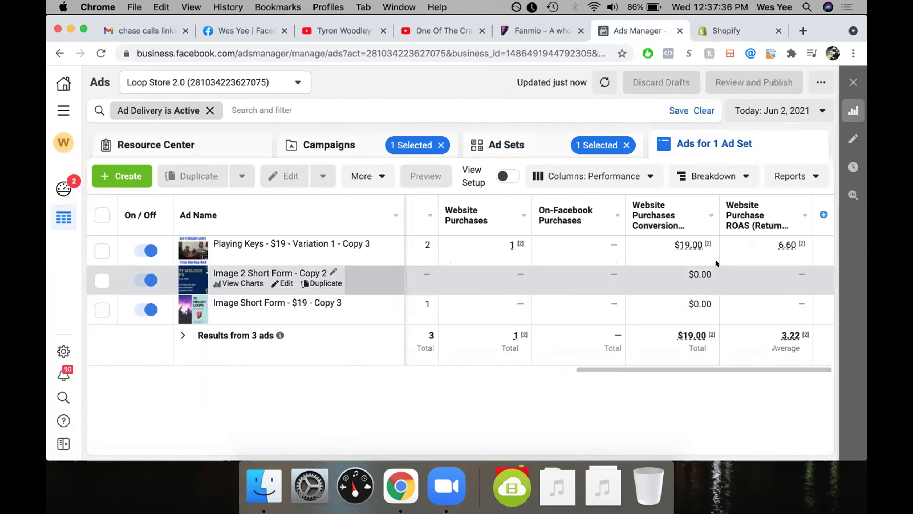
Step: Go back to the ad sets and compare today's cost per result, amount spent, purchases, conversion value and ROAS
{"action": "left_click", "coordinate": [577, 144]}
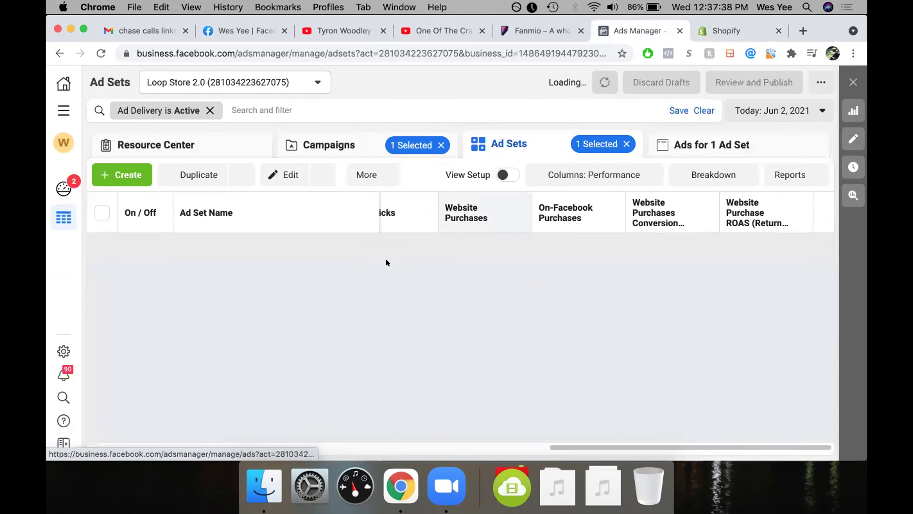
{"action": "scroll", "coordinate": [427, 310], "scroll_direction": "left", "scroll_amount": 10}
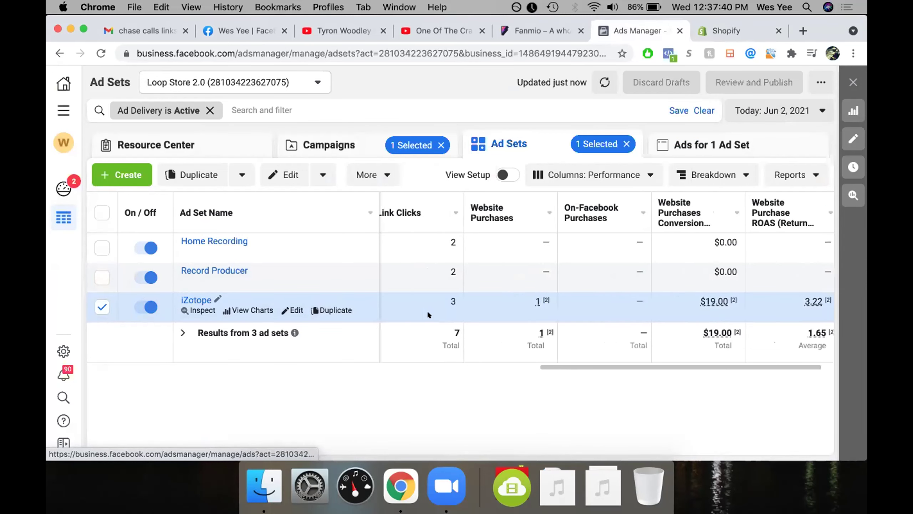
{"action": "scroll", "coordinate": [428, 310], "scroll_direction": "right", "scroll_amount": 10}
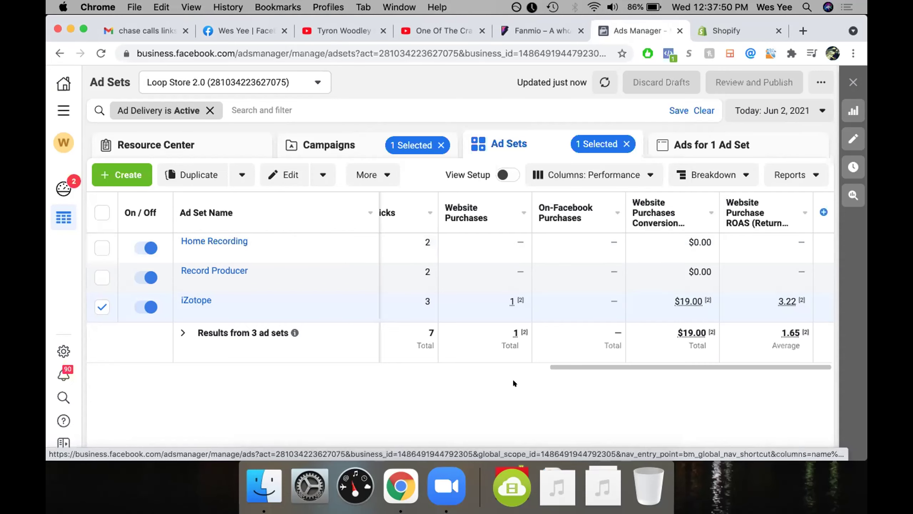
{"action": "scroll", "coordinate": [566, 366], "scroll_direction": "left", "scroll_amount": 5}
{"action": "scroll", "coordinate": [407, 366], "scroll_direction": "left", "scroll_amount": 5}
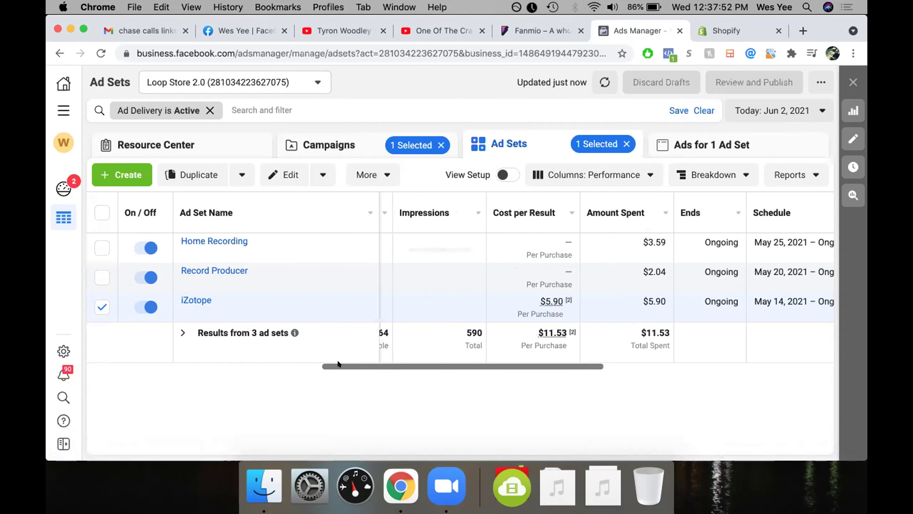
{"action": "scroll", "coordinate": [418, 363], "scroll_direction": "right", "scroll_amount": 2}
{"action": "scroll", "coordinate": [418, 363], "scroll_direction": "right", "scroll_amount": 5}
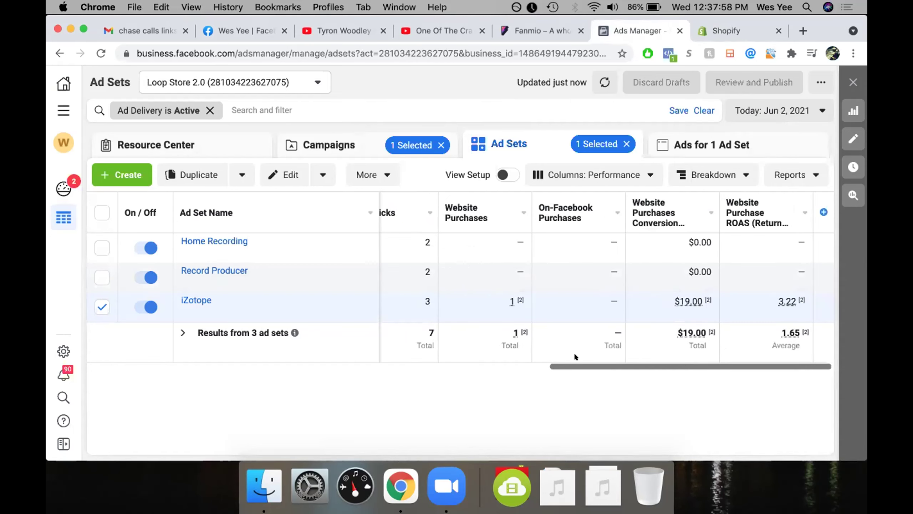
Step: Switch to the Shopify admin, open the full product list and look through the loop packs and upsell products
{"action": "left_click", "coordinate": [740, 30]}
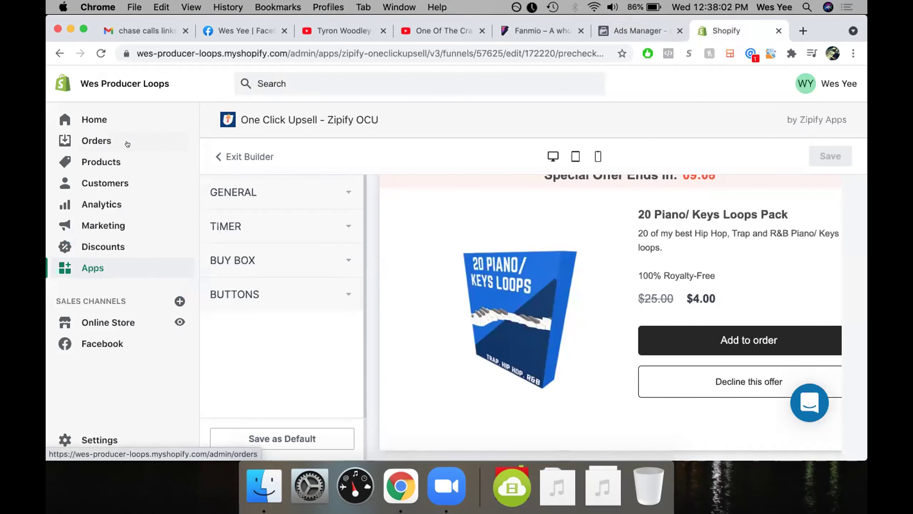
{"action": "left_click", "coordinate": [128, 161]}
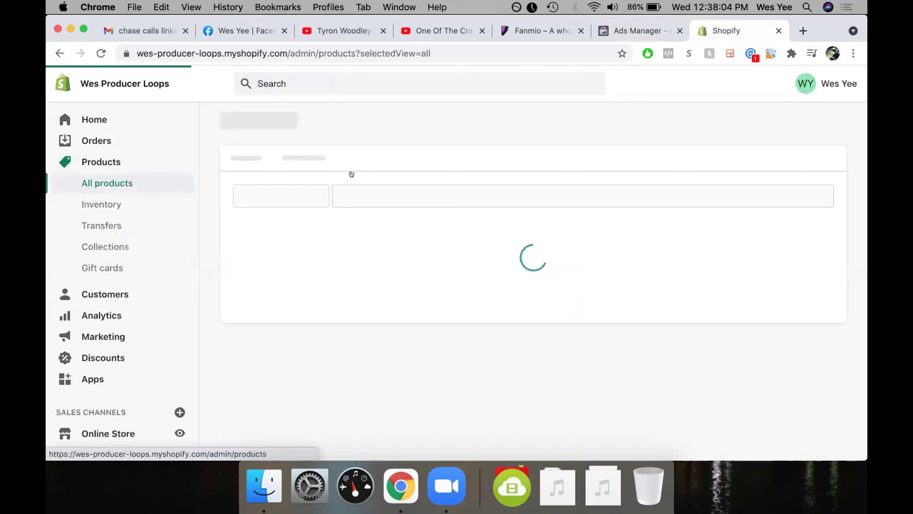
{"action": "scroll", "coordinate": [349, 227], "scroll_direction": "down", "scroll_amount": 3}
{"action": "scroll", "coordinate": [349, 229], "scroll_direction": "down", "scroll_amount": 3}
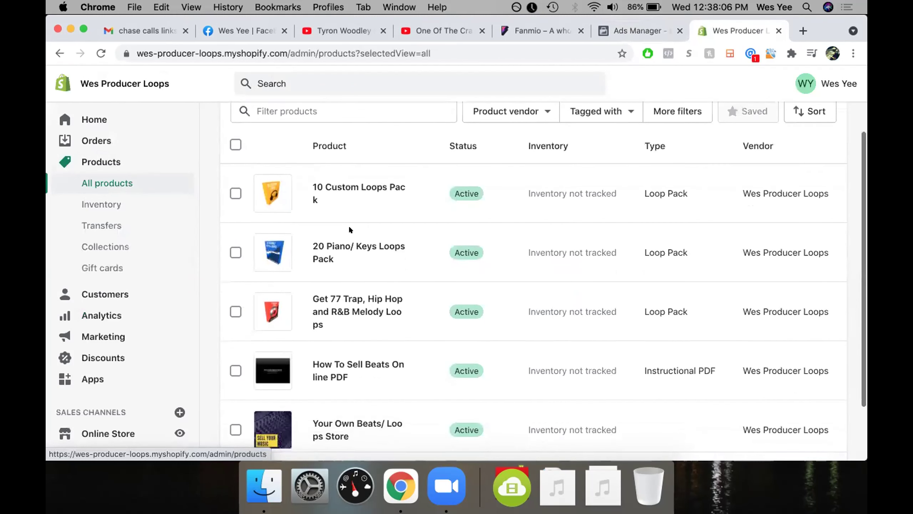
{"action": "scroll", "coordinate": [350, 227], "scroll_direction": "up", "scroll_amount": 3}
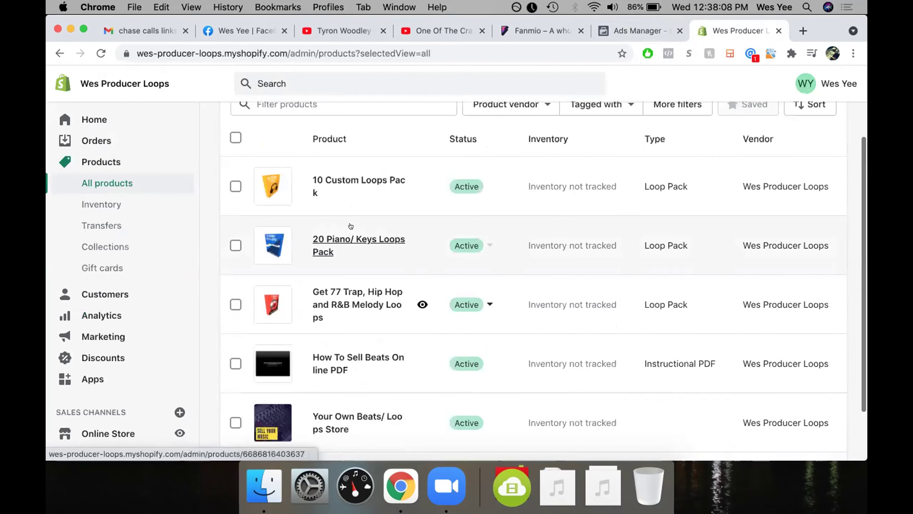
{"action": "scroll", "coordinate": [359, 316], "scroll_direction": "down", "scroll_amount": 2}
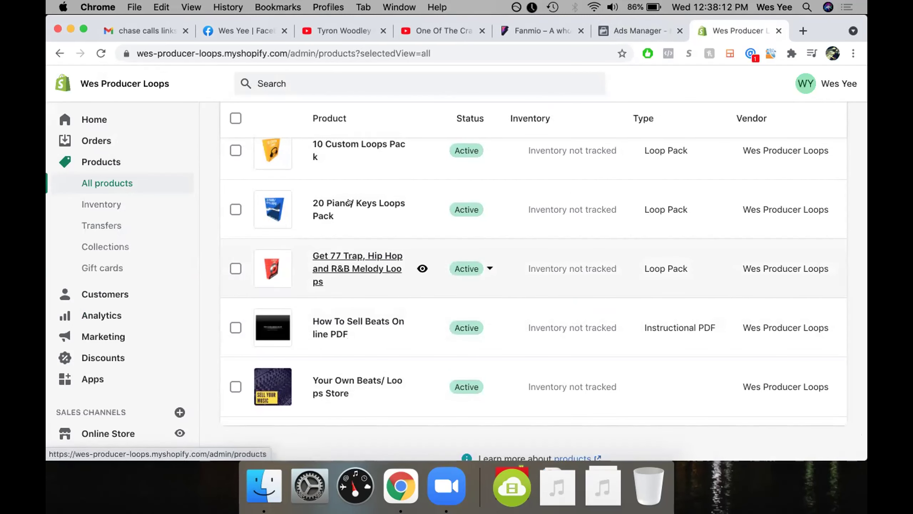
{"action": "scroll", "coordinate": [343, 201], "scroll_direction": "up", "scroll_amount": 1}
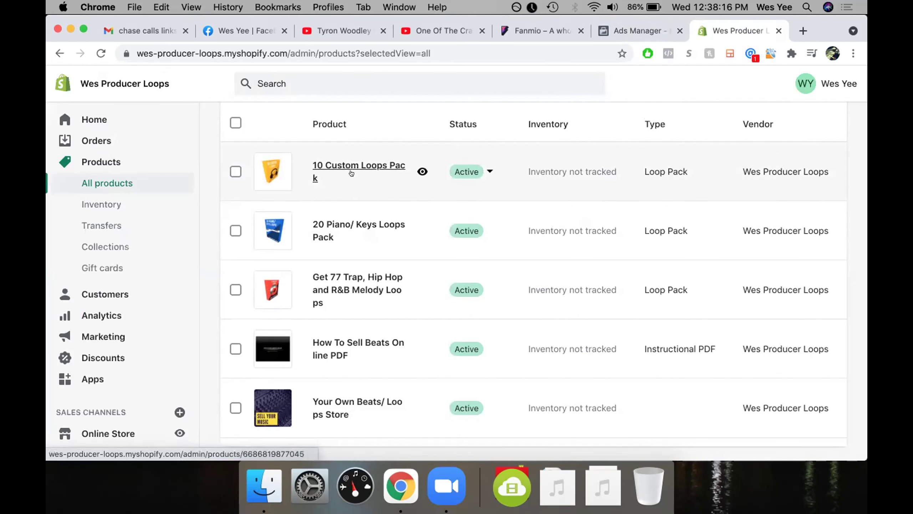
{"action": "scroll", "coordinate": [351, 173], "scroll_direction": "up", "scroll_amount": 2}
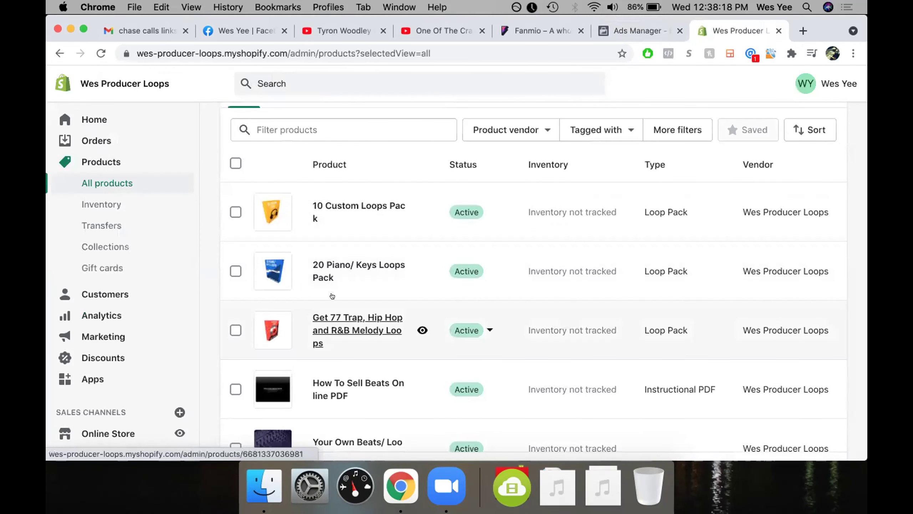
{"action": "scroll", "coordinate": [360, 270], "scroll_direction": "down", "scroll_amount": 4}
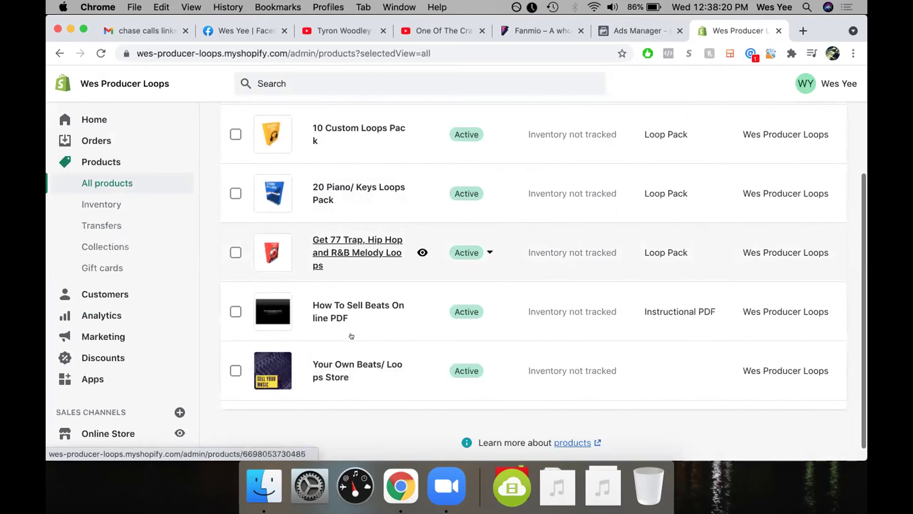
{"action": "scroll", "coordinate": [351, 336], "scroll_direction": "up", "scroll_amount": 3}
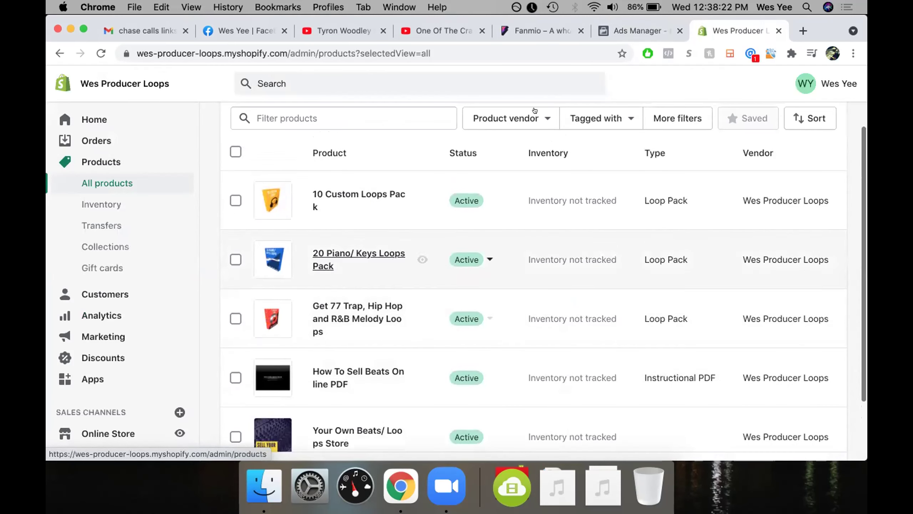
Step: Switch back to Ads Manager, set the ad sets' date range to This week and examine spend, purchases, ROAS and results
{"action": "left_click", "coordinate": [615, 33]}
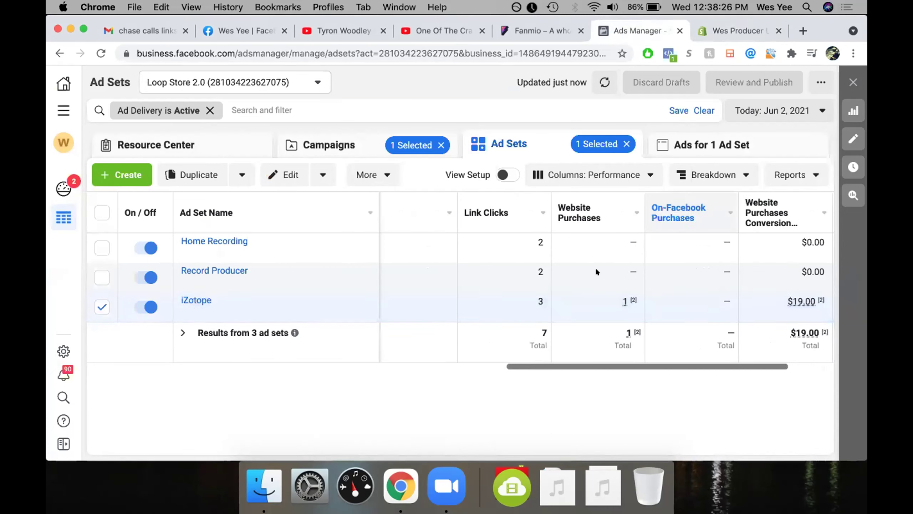
{"action": "scroll", "coordinate": [595, 267], "scroll_direction": "left", "scroll_amount": 5}
{"action": "left_click", "coordinate": [771, 112]}
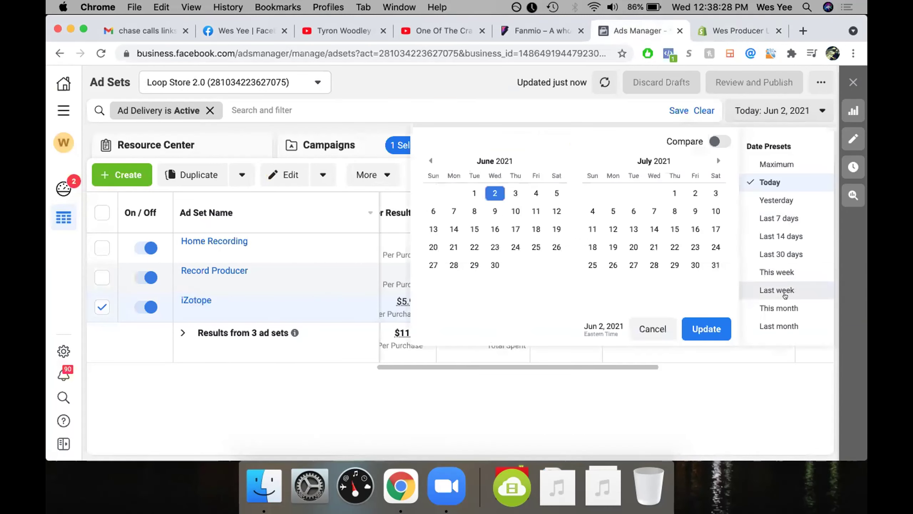
{"action": "left_click", "coordinate": [776, 272]}
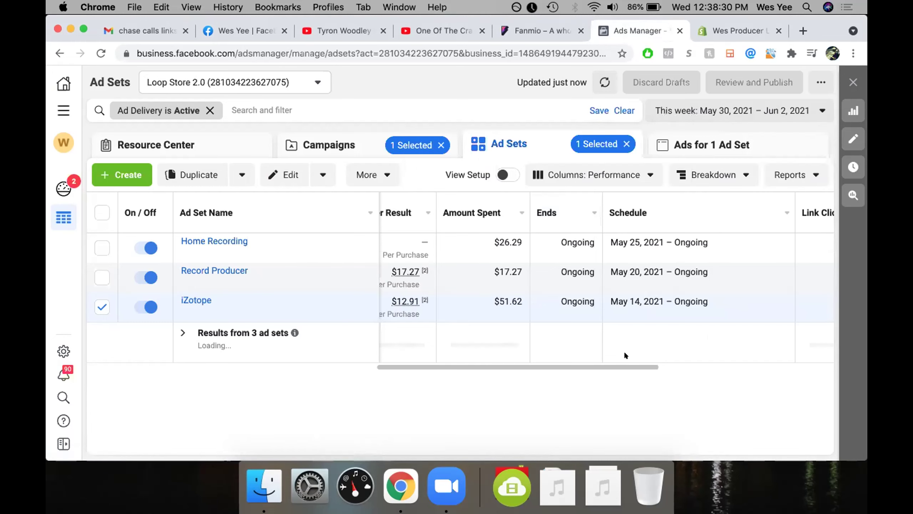
{"action": "scroll", "coordinate": [628, 364], "scroll_direction": "right", "scroll_amount": 2}
{"action": "scroll", "coordinate": [628, 365], "scroll_direction": "right", "scroll_amount": 5}
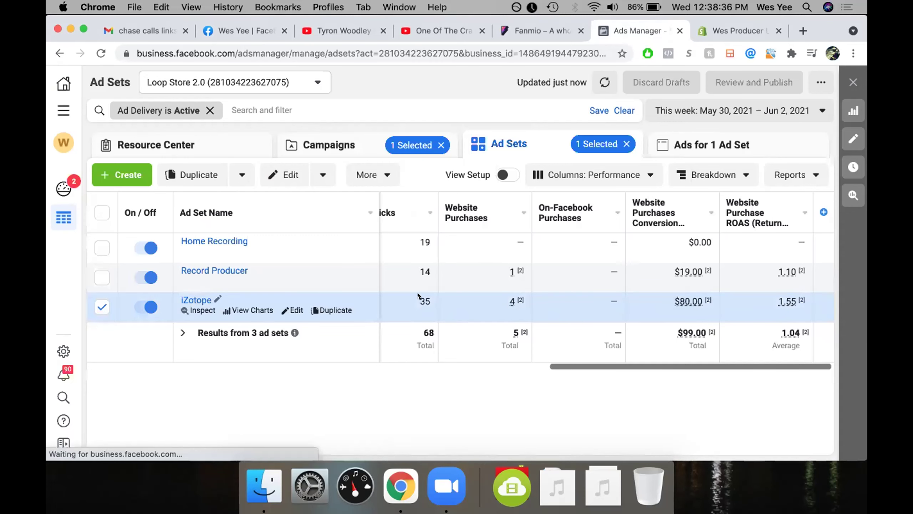
{"action": "scroll", "coordinate": [327, 374], "scroll_direction": "left", "scroll_amount": 10}
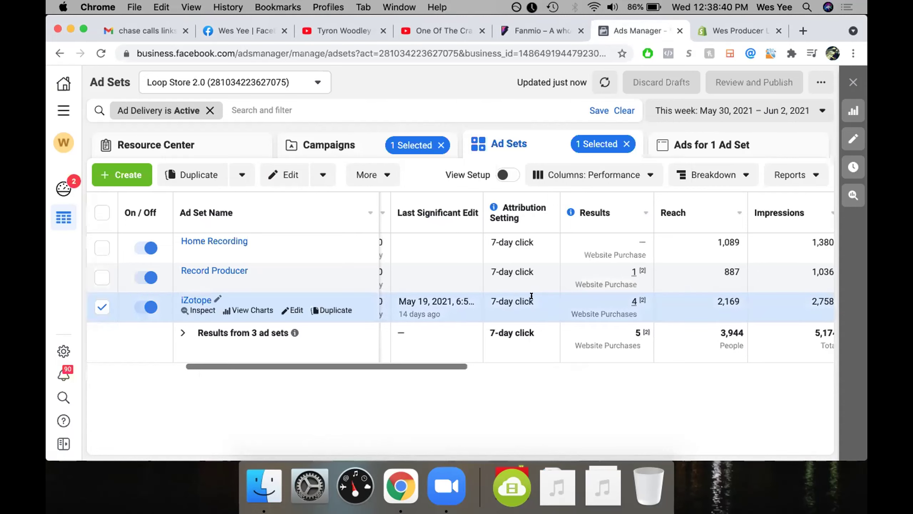
Step: Compare the three ad sets' daily budgets, link clicks, website purchases and conversion values for this week, selecting the Home Recording ad set
{"action": "left_click_drag", "start_coordinate": [416, 363], "coordinate": [367, 365]}
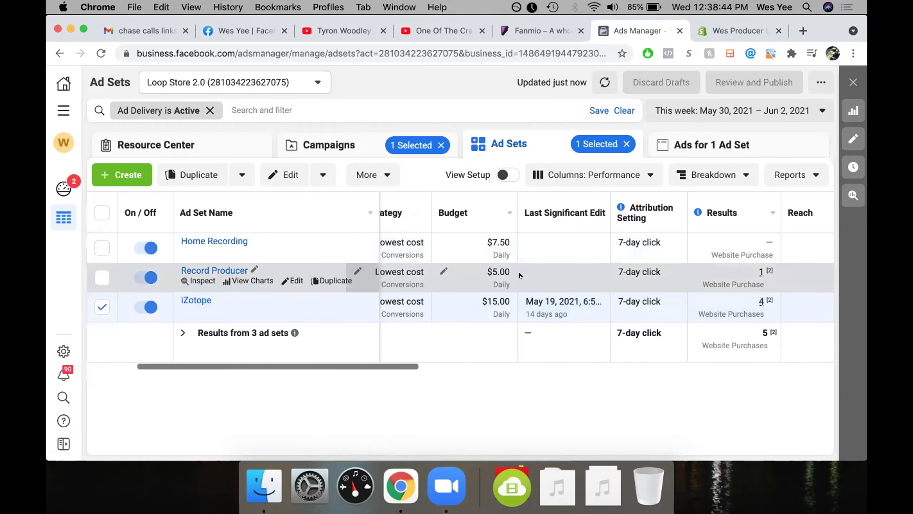
{"action": "scroll", "coordinate": [508, 275], "scroll_direction": "right", "scroll_amount": 10}
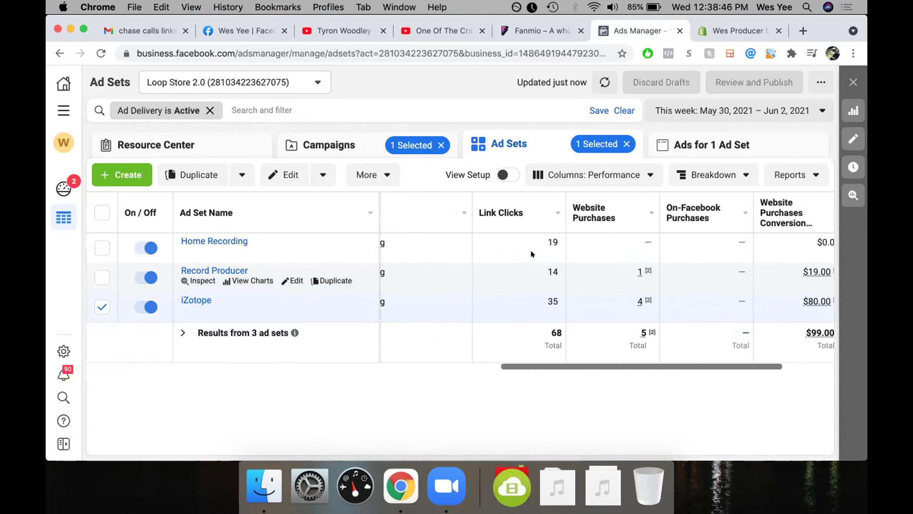
{"action": "left_click", "coordinate": [532, 248]}
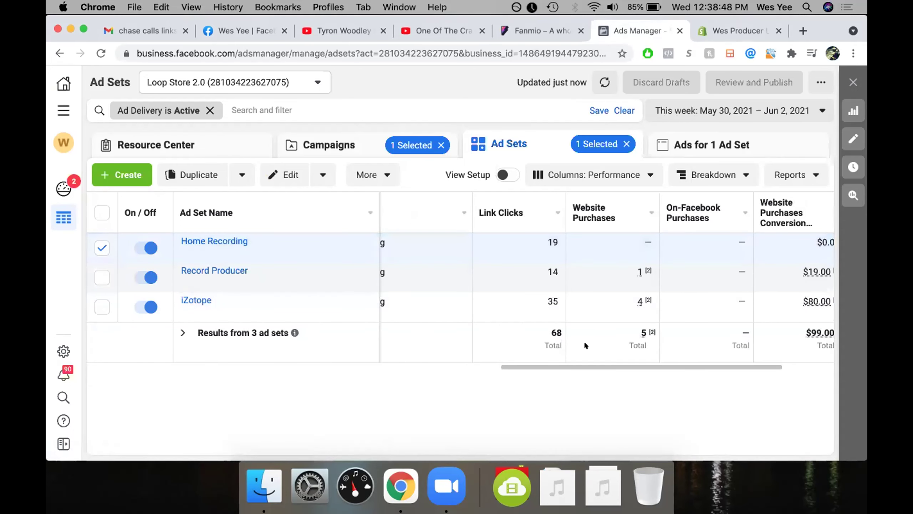
{"action": "left_click_drag", "start_coordinate": [593, 362], "coordinate": [254, 360]}
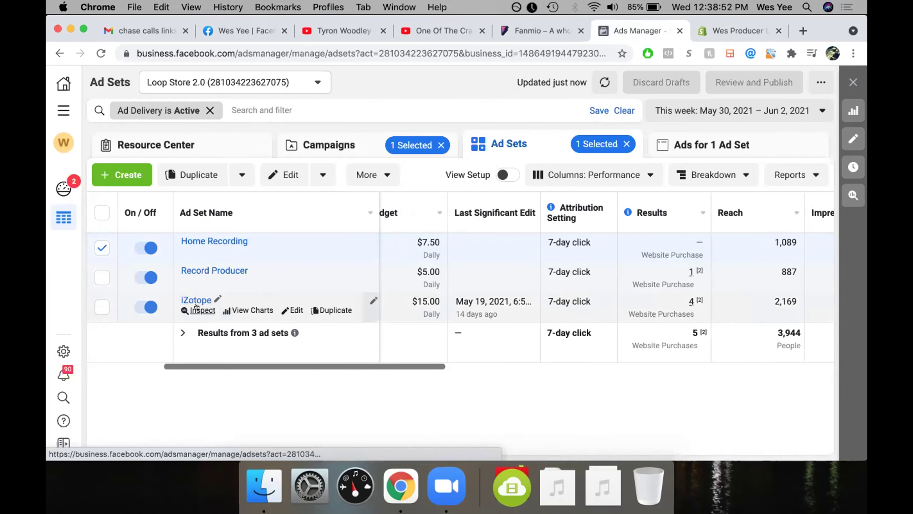
{"action": "left_click_drag", "start_coordinate": [421, 366], "coordinate": [346, 362]}
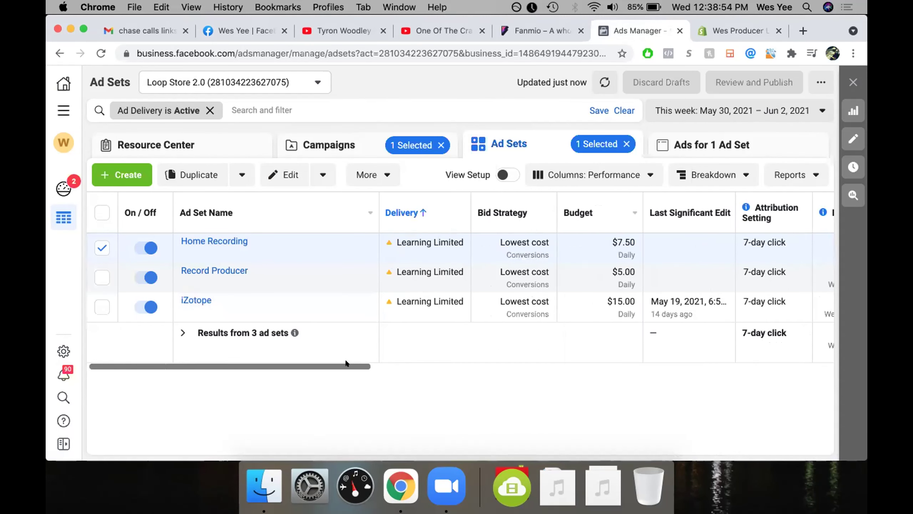
Step: Switch to the Shopify admin, open the analytics overview dashboard and look through its sales, sessions, conversion and traffic source figures
{"action": "left_click", "coordinate": [727, 27]}
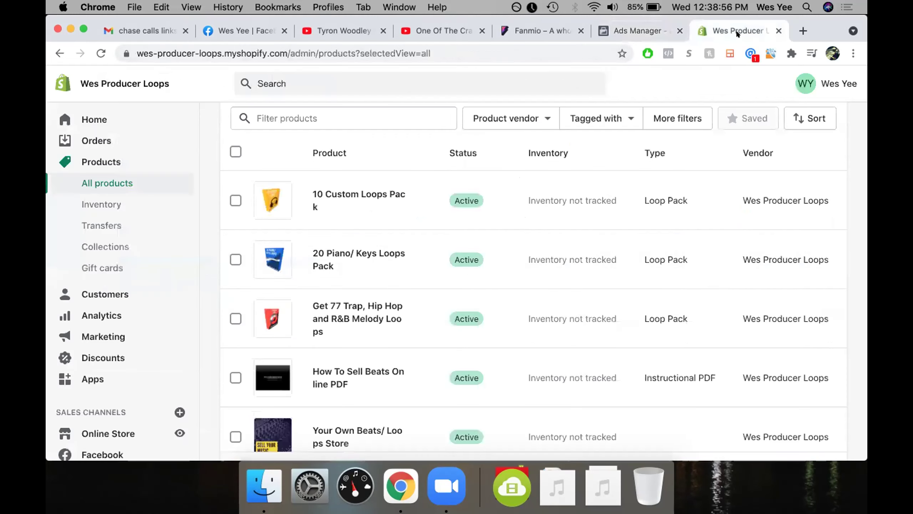
{"action": "left_click", "coordinate": [71, 119]}
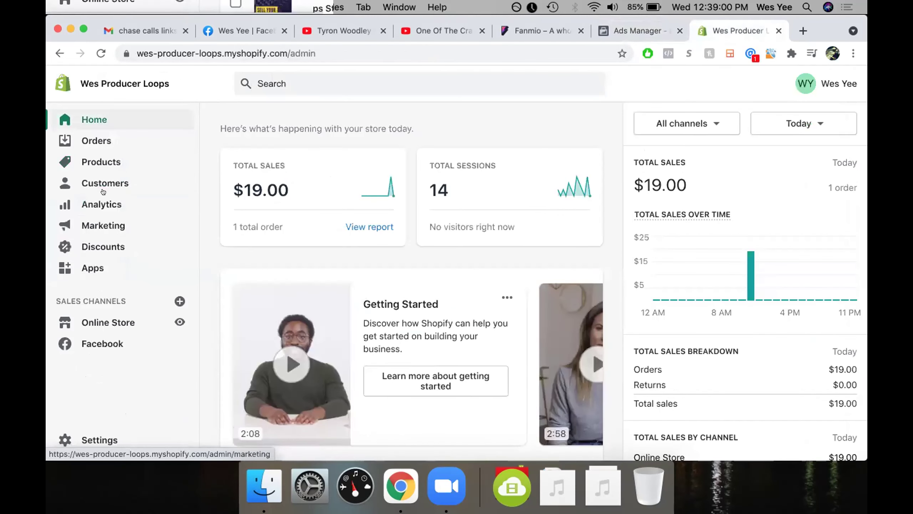
{"action": "left_click", "coordinate": [101, 205]}
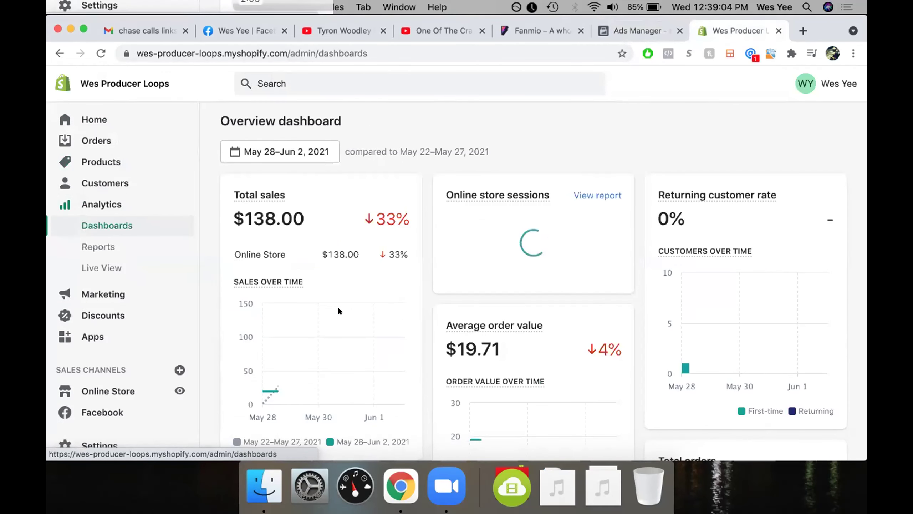
{"action": "scroll", "coordinate": [340, 311], "scroll_direction": "down", "scroll_amount": 4}
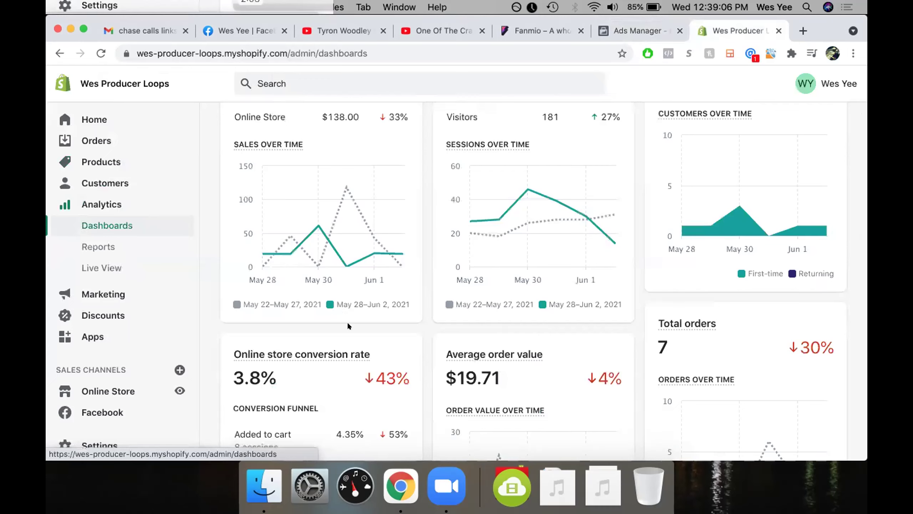
{"action": "scroll", "coordinate": [346, 322], "scroll_direction": "down", "scroll_amount": 7}
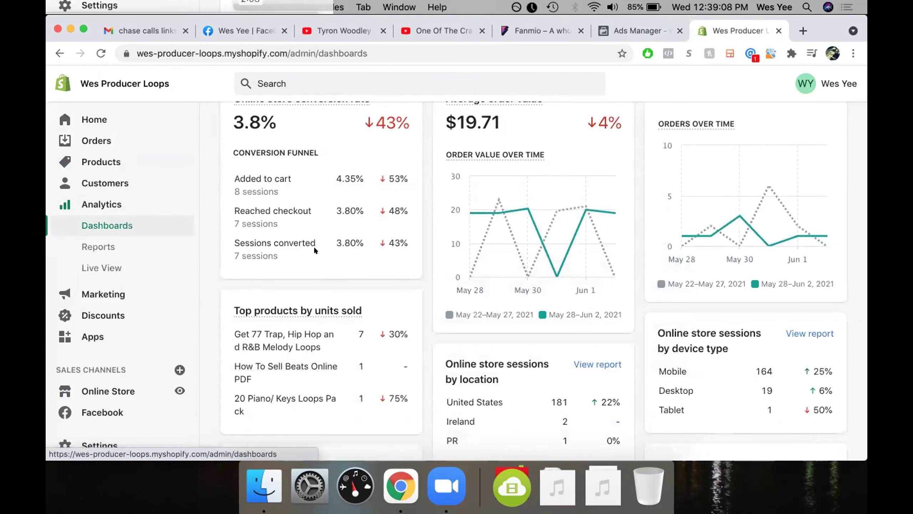
{"action": "scroll", "coordinate": [348, 333], "scroll_direction": "down", "scroll_amount": 5}
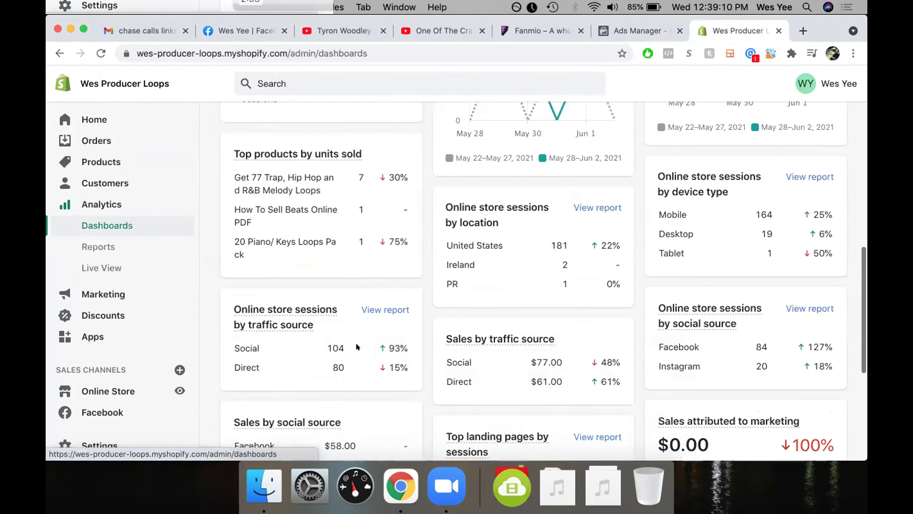
{"action": "scroll", "coordinate": [406, 353], "scroll_direction": "down", "scroll_amount": 5}
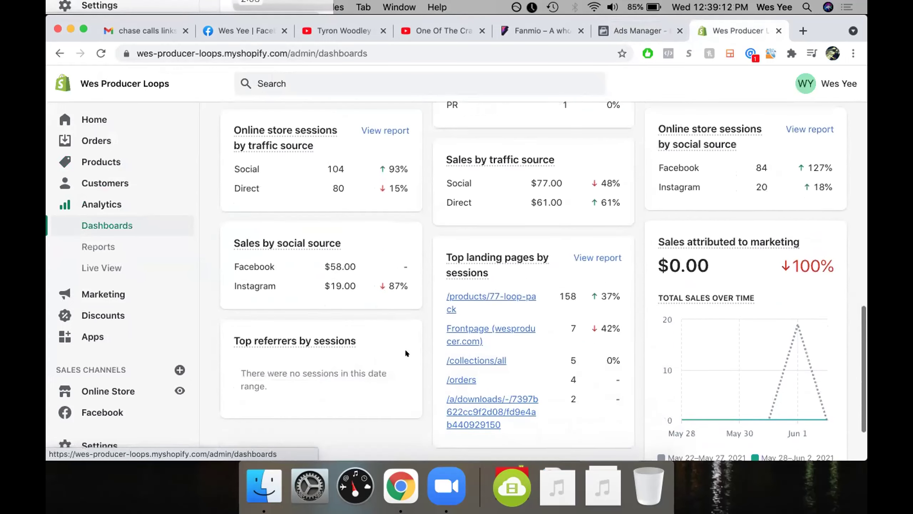
{"action": "scroll", "coordinate": [406, 353], "scroll_direction": "up", "scroll_amount": 5}
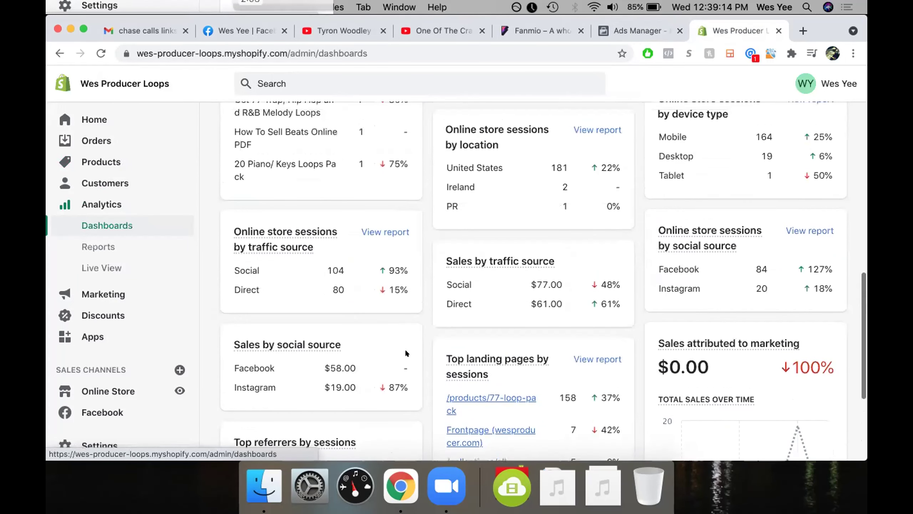
{"action": "scroll", "coordinate": [405, 352], "scroll_direction": "up", "scroll_amount": 3}
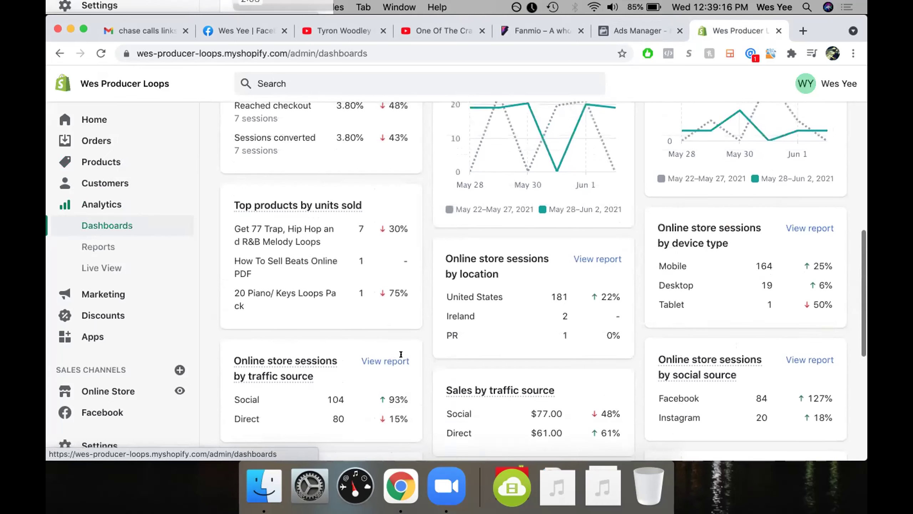
Step: Examine the top products by units sold, highlighting the Get 77 Trap, Hip Hop and R&B Melody Loops entry
{"action": "left_click_drag", "start_coordinate": [232, 250], "coordinate": [320, 264]}
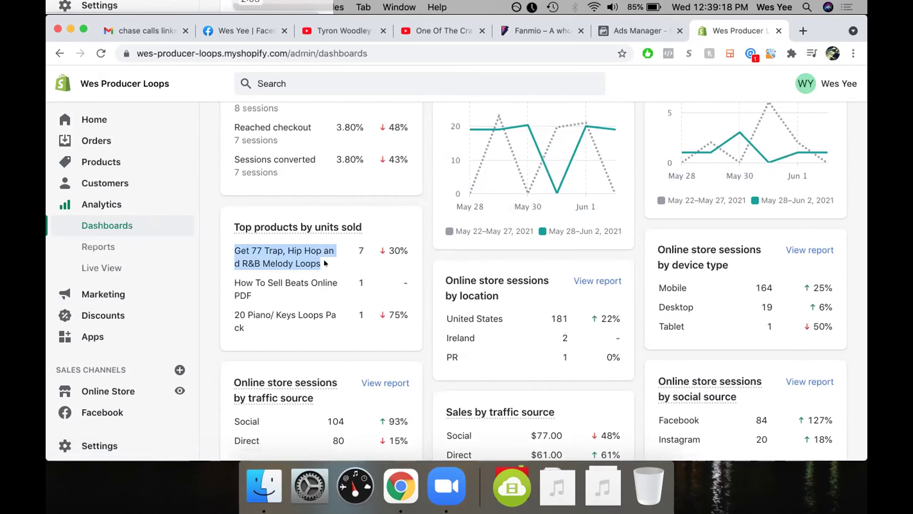
{"action": "left_click", "coordinate": [304, 291]}
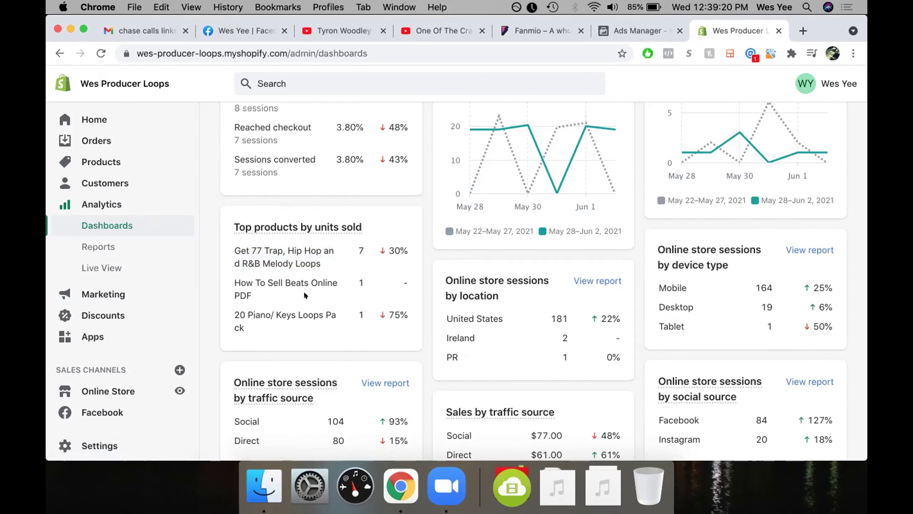
{"action": "scroll", "coordinate": [304, 287], "scroll_direction": "up", "scroll_amount": 1}
{"action": "scroll", "coordinate": [305, 290], "scroll_direction": "up", "scroll_amount": 2}
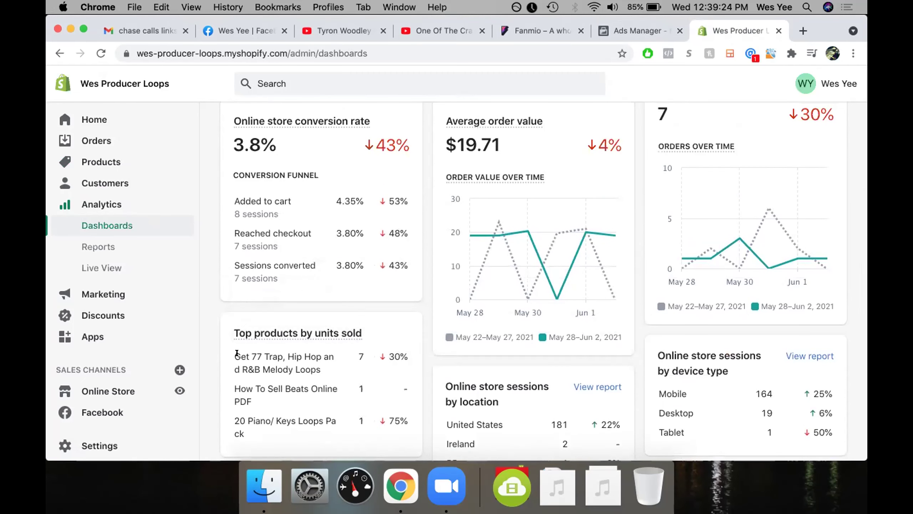
{"action": "mouse_move", "coordinate": [233, 353]}
{"action": "left_mouse_down"}
{"action": "mouse_move", "coordinate": [317, 365]}
{"action": "mouse_move", "coordinate": [234, 354]}
{"action": "left_mouse_up"}
{"action": "left_click", "coordinate": [317, 365]}
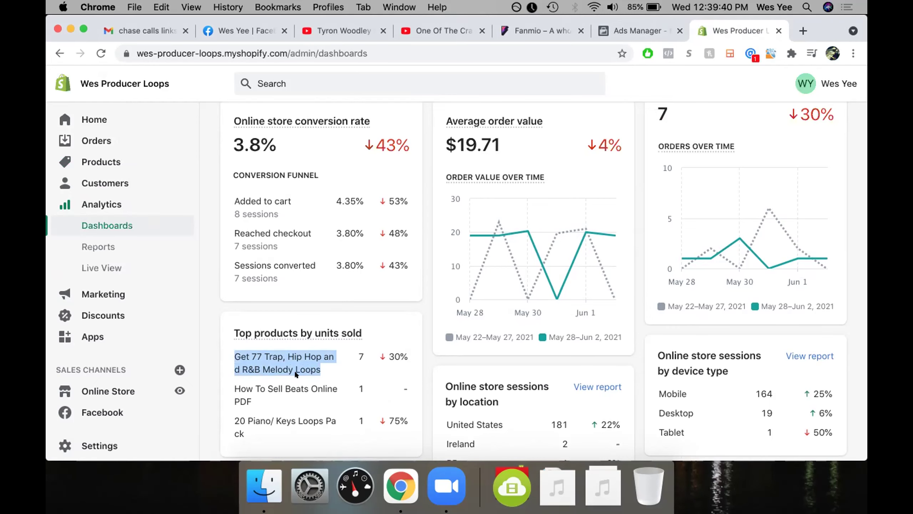
Step: Review the store's conversion funnel, average order value, total orders and sales by social source against the top products
{"action": "scroll", "coordinate": [306, 249], "scroll_direction": "up", "scroll_amount": 5}
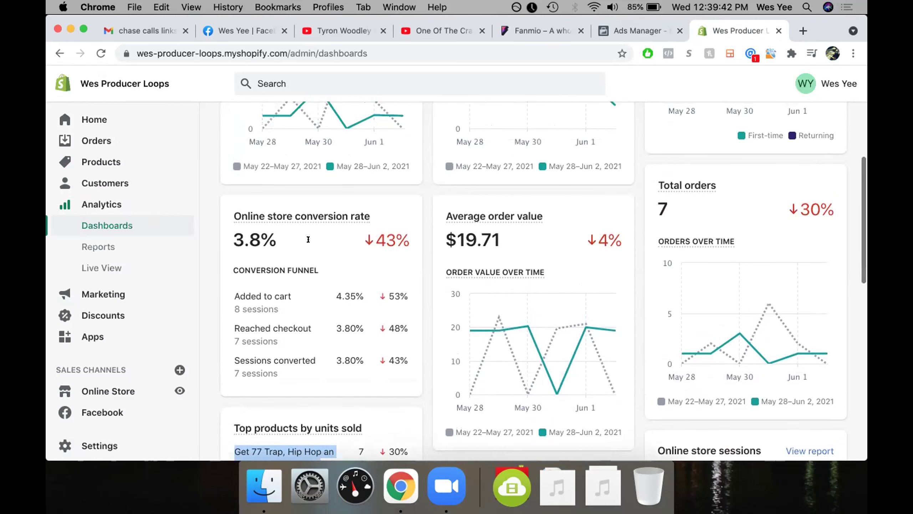
{"action": "scroll", "coordinate": [304, 287], "scroll_direction": "up", "scroll_amount": 3}
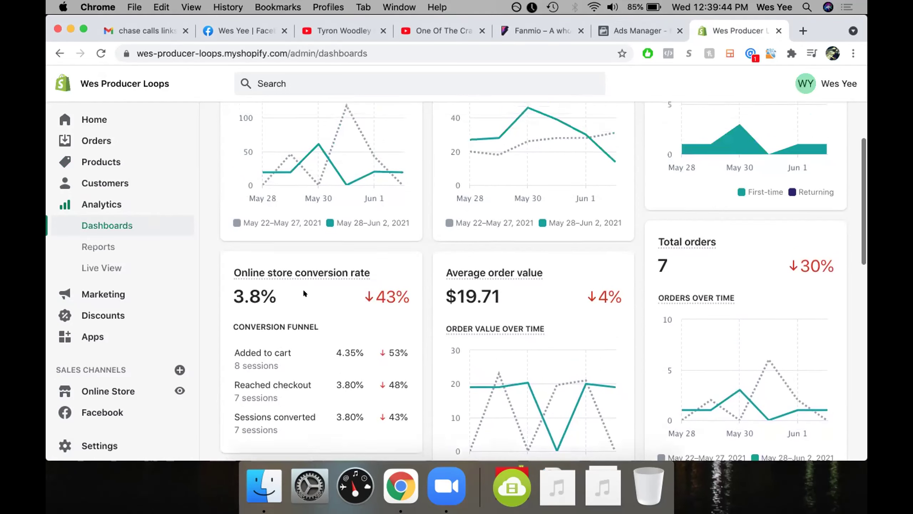
{"action": "scroll", "coordinate": [304, 293], "scroll_direction": "up", "scroll_amount": 10}
{"action": "scroll", "coordinate": [304, 293], "scroll_direction": "down", "scroll_amount": 20}
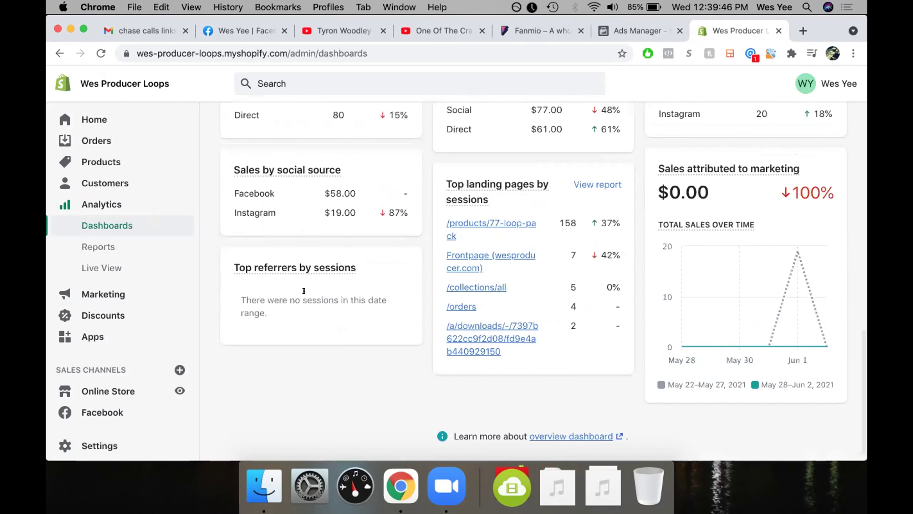
{"action": "scroll", "coordinate": [304, 290], "scroll_direction": "up", "scroll_amount": 14}
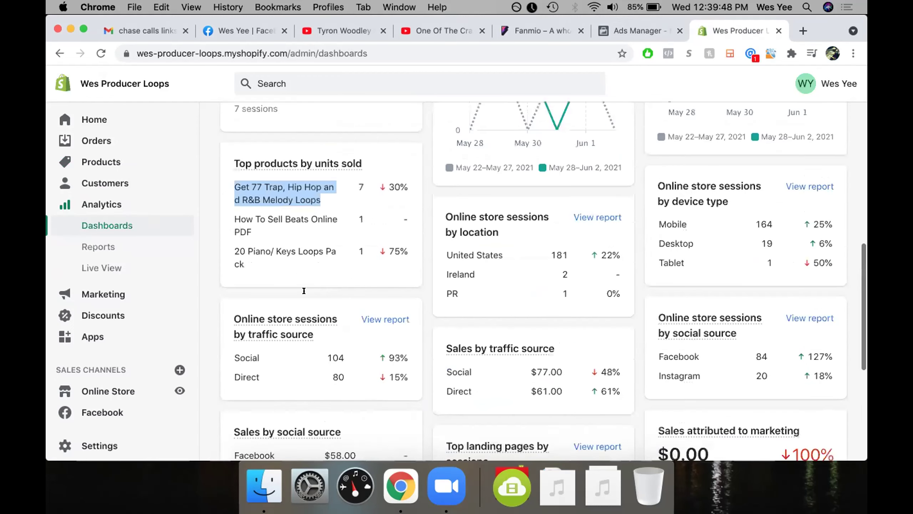
{"action": "scroll", "coordinate": [354, 189], "scroll_direction": "up", "scroll_amount": 6}
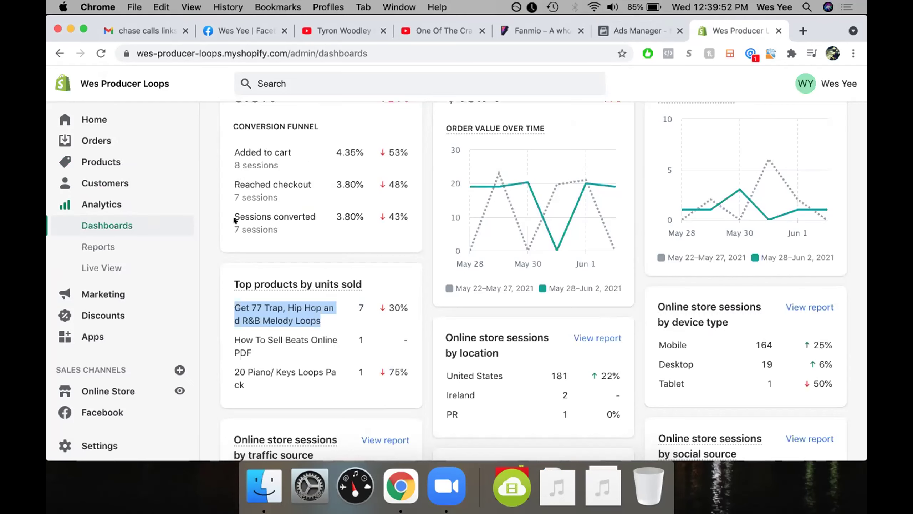
Step: Set the overview dashboard's date range to May 29–Jun 2, 2021 and check the sales, sessions and conversion figures
{"action": "scroll", "coordinate": [242, 232], "scroll_direction": "up", "scroll_amount": 18}
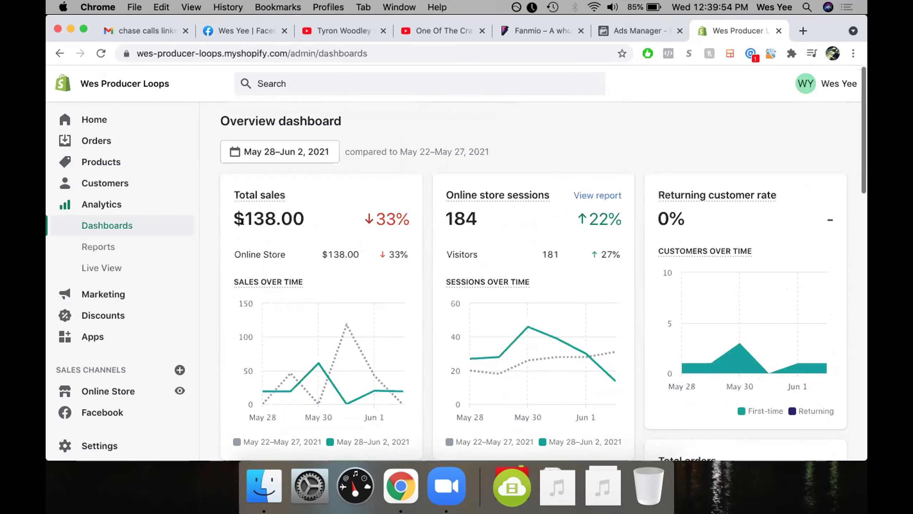
{"action": "left_click", "coordinate": [268, 151]}
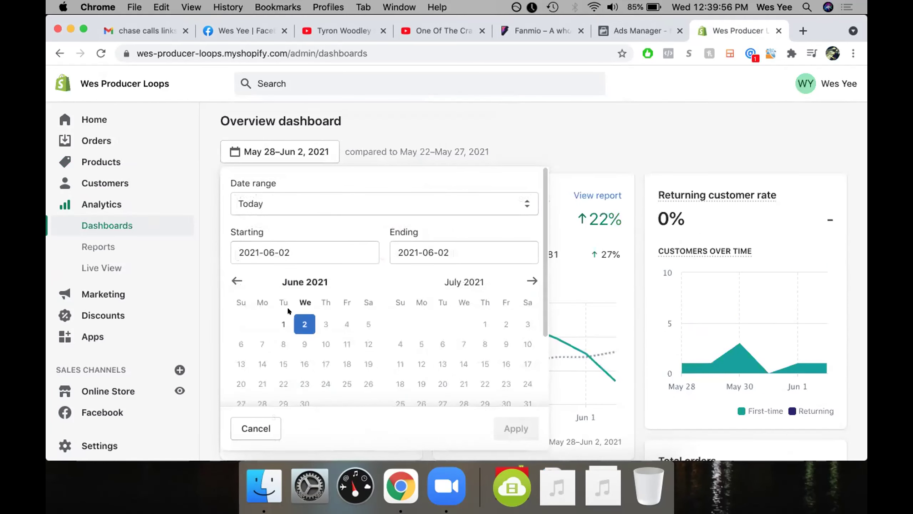
{"action": "left_click", "coordinate": [236, 281]}
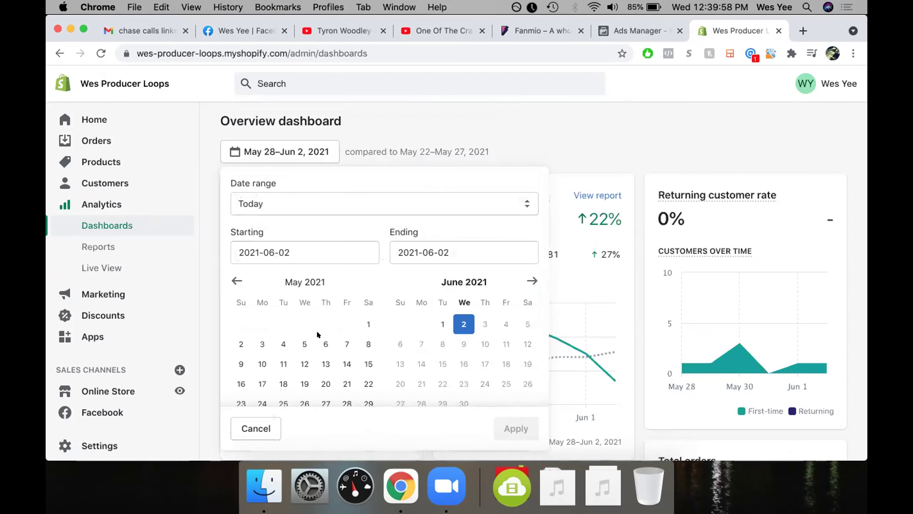
{"action": "scroll", "coordinate": [378, 367], "scroll_direction": "down", "scroll_amount": 3}
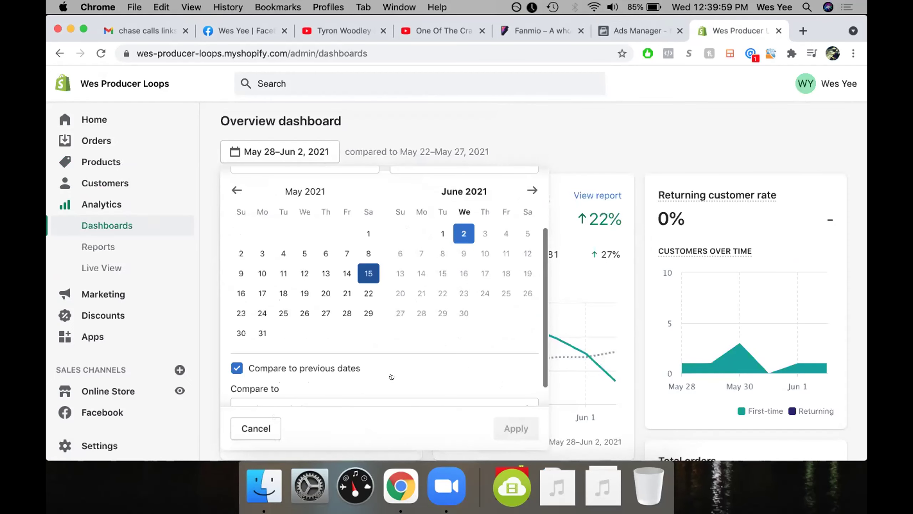
{"action": "left_click", "coordinate": [360, 310]}
{"action": "left_click", "coordinate": [464, 324]}
{"action": "left_click", "coordinate": [507, 421]}
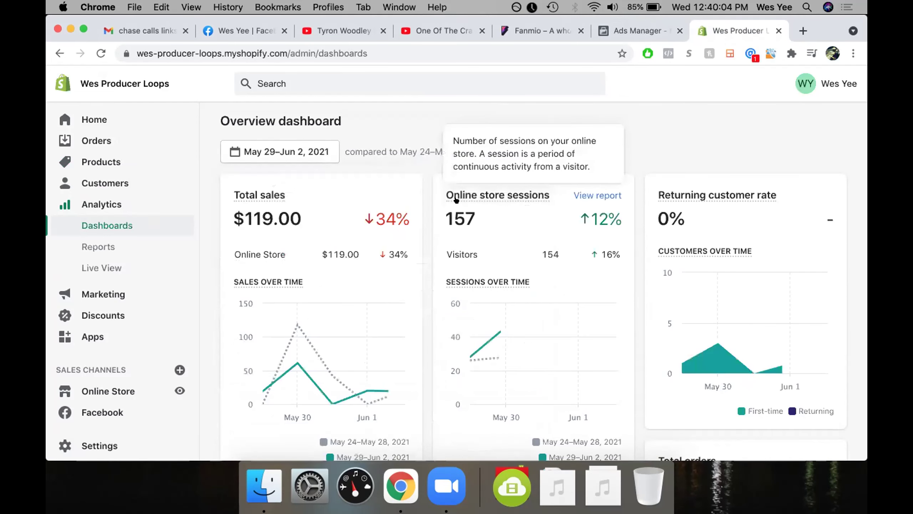
{"action": "scroll", "coordinate": [449, 267], "scroll_direction": "down", "scroll_amount": 5}
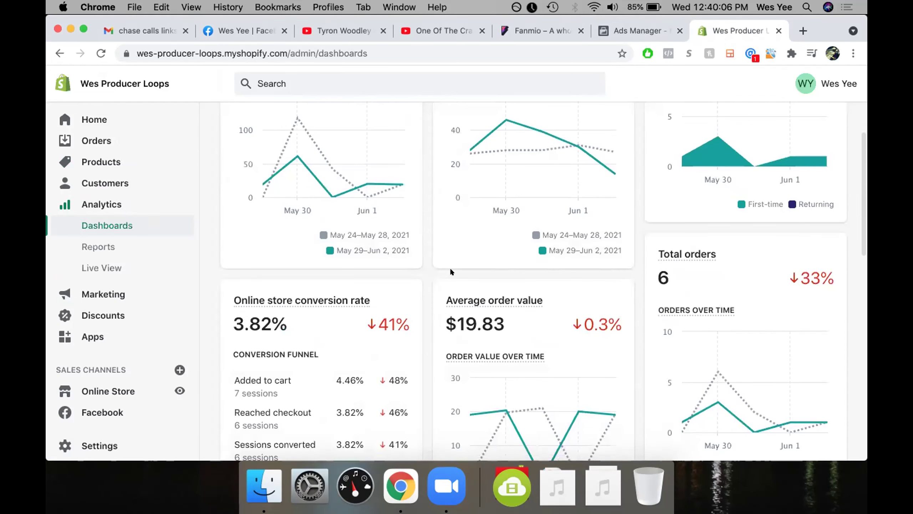
{"action": "scroll", "coordinate": [450, 267], "scroll_direction": "up", "scroll_amount": 5}
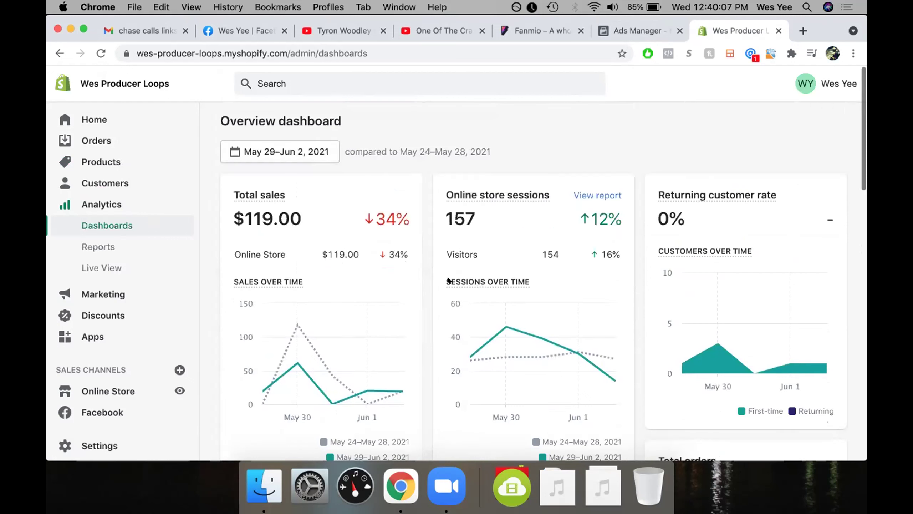
Step: Set the overview dashboard's date range to May 26–Jun 2, 2021 and examine the top products and traffic sources
{"action": "left_click", "coordinate": [292, 151]}
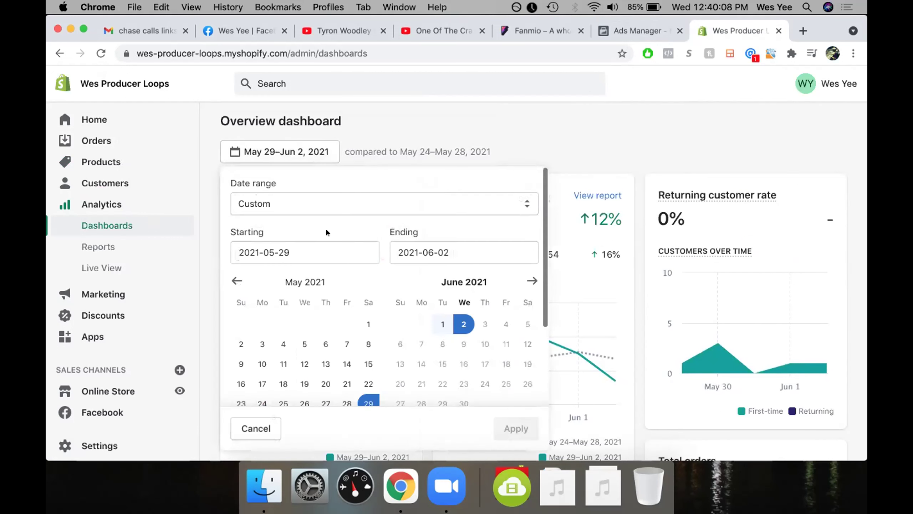
{"action": "left_click", "coordinate": [306, 400]}
{"action": "left_click", "coordinate": [464, 324]}
{"action": "left_click", "coordinate": [507, 428]}
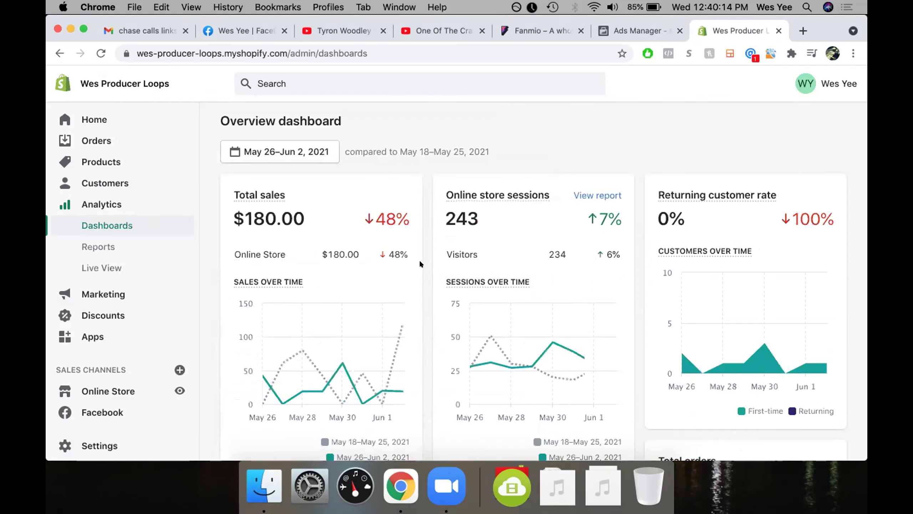
{"action": "scroll", "coordinate": [420, 263], "scroll_direction": "down", "scroll_amount": 10}
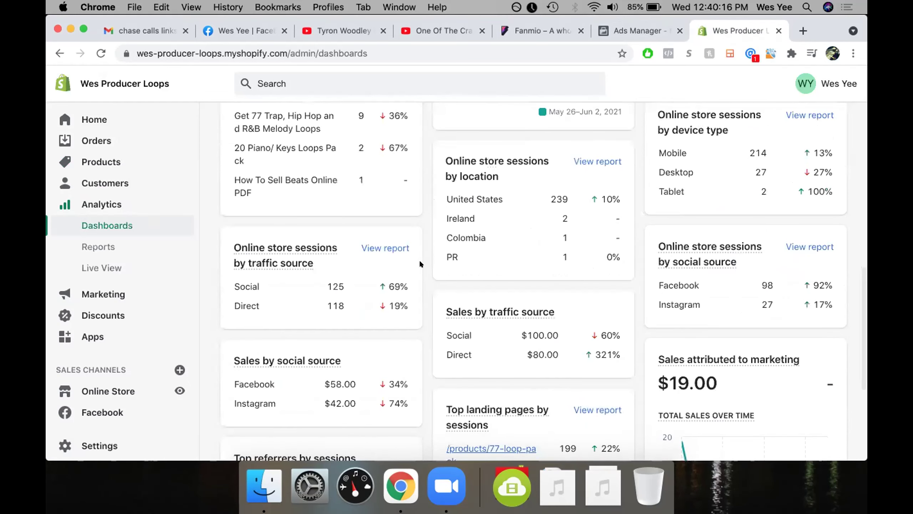
{"action": "scroll", "coordinate": [419, 263], "scroll_direction": "up", "scroll_amount": 2}
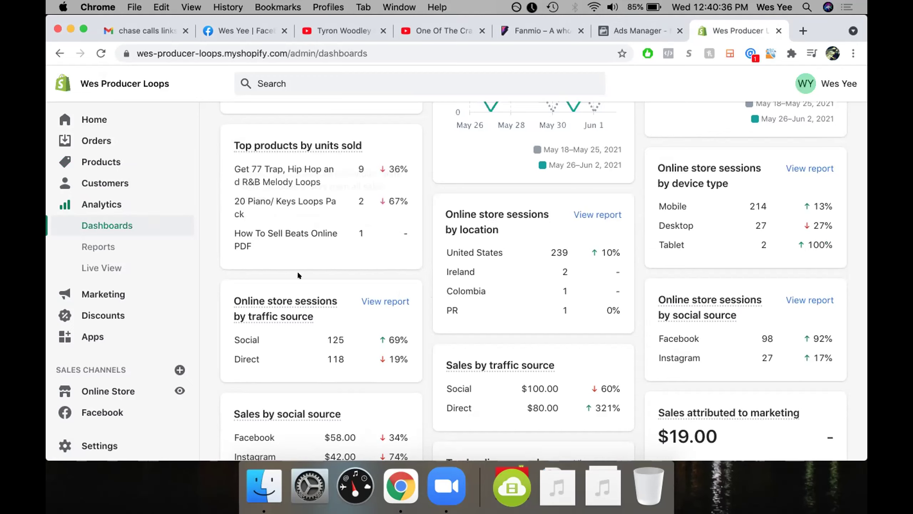
Step: Return to Ads Manager and inspect the iZotope ad set's cost per purchase, audience saturation, auction overlap and edit history
{"action": "left_click", "coordinate": [628, 30]}
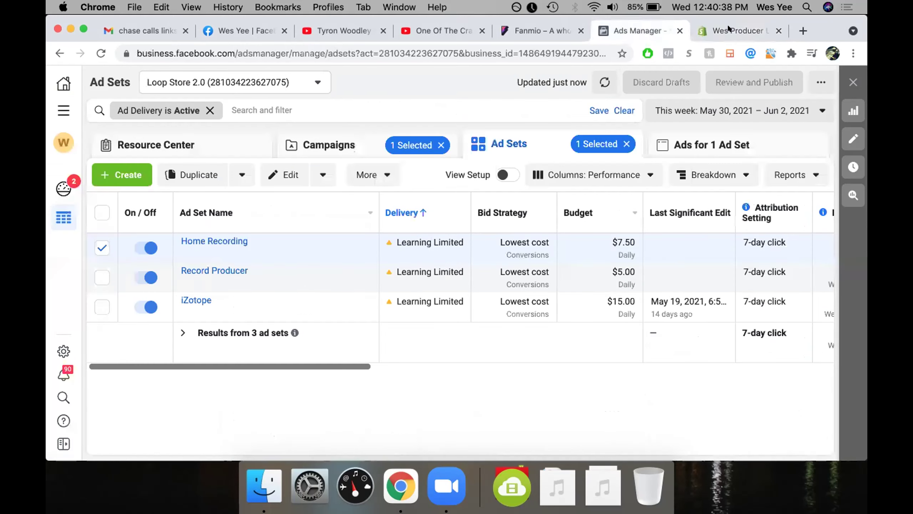
{"action": "left_click", "coordinate": [616, 294]}
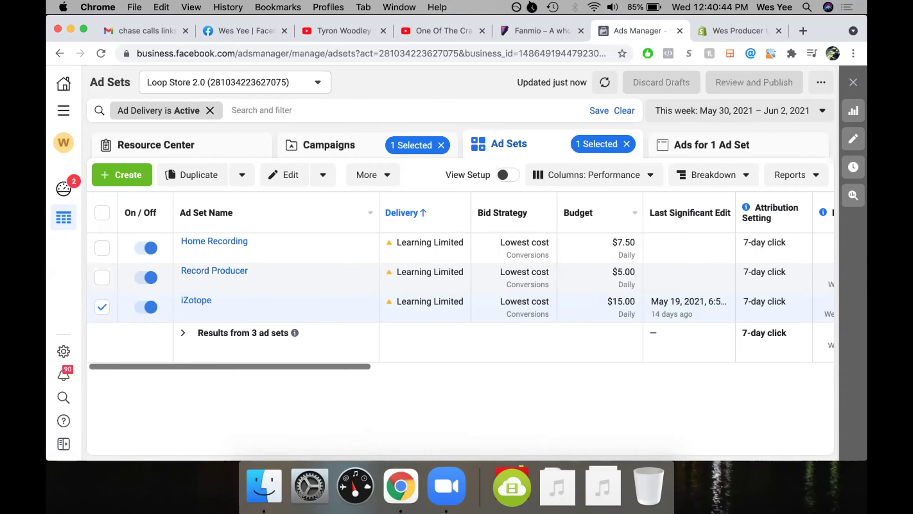
{"action": "left_click", "coordinate": [197, 310]}
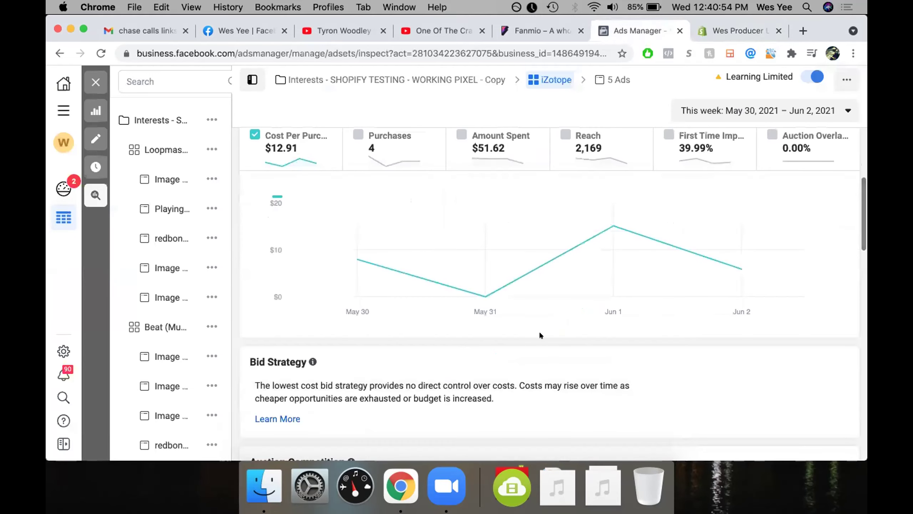
{"action": "scroll", "coordinate": [540, 331], "scroll_direction": "down", "scroll_amount": 15}
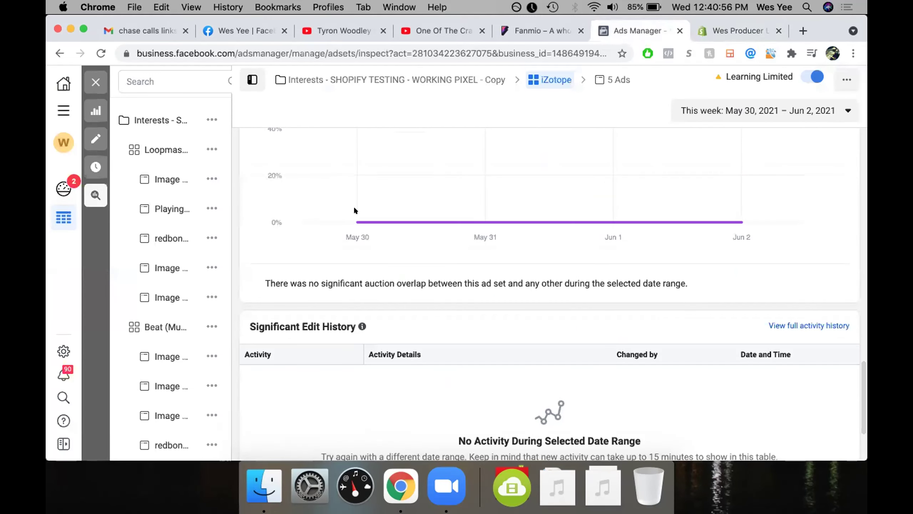
{"action": "scroll", "coordinate": [354, 206], "scroll_direction": "up", "scroll_amount": 8}
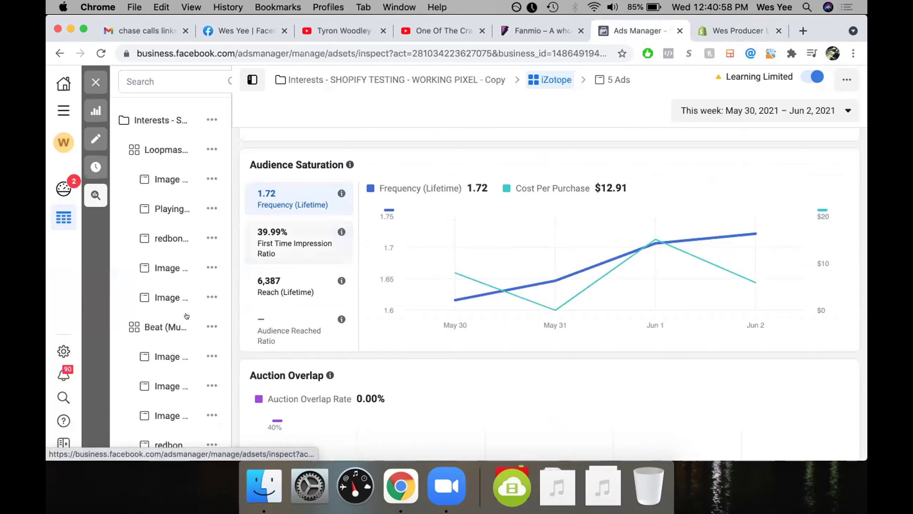
{"action": "left_click", "coordinate": [96, 82]}
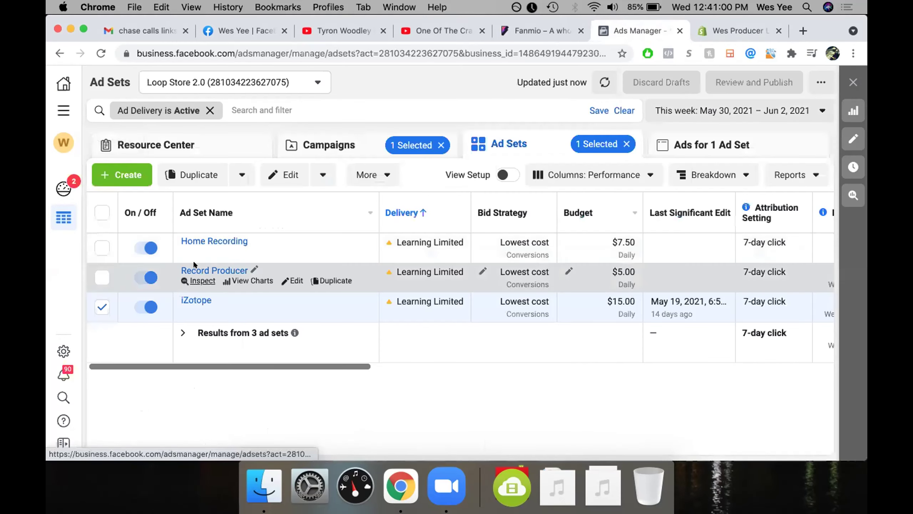
Step: Open the iZotope ad set's settings and review its schedule, excluded custom audiences, location and detailed targeting
{"action": "left_click", "coordinate": [295, 310]}
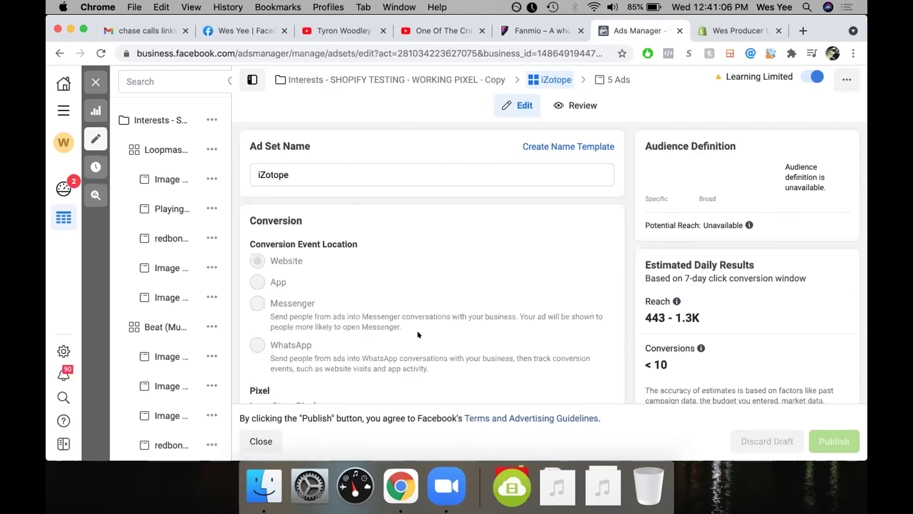
{"action": "scroll", "coordinate": [441, 337], "scroll_direction": "down", "scroll_amount": 3}
{"action": "scroll", "coordinate": [440, 336], "scroll_direction": "down", "scroll_amount": 10}
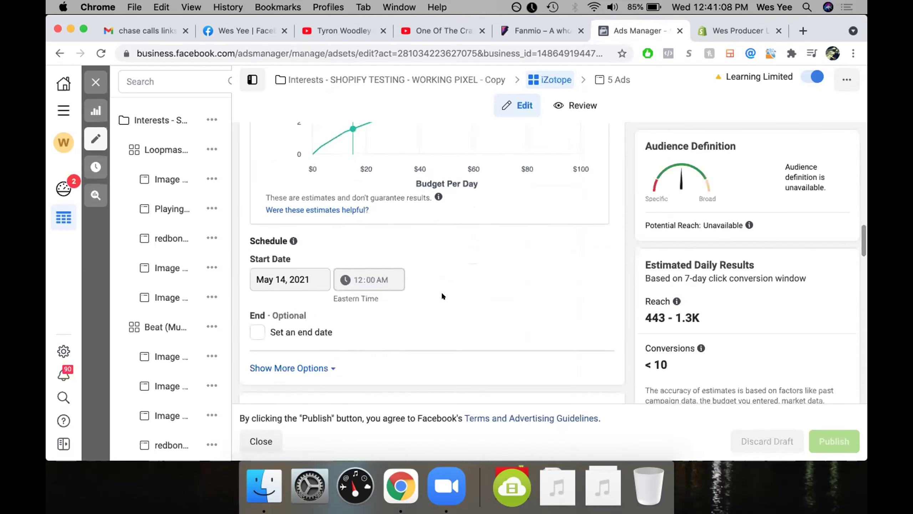
{"action": "scroll", "coordinate": [441, 292], "scroll_direction": "down", "scroll_amount": 8}
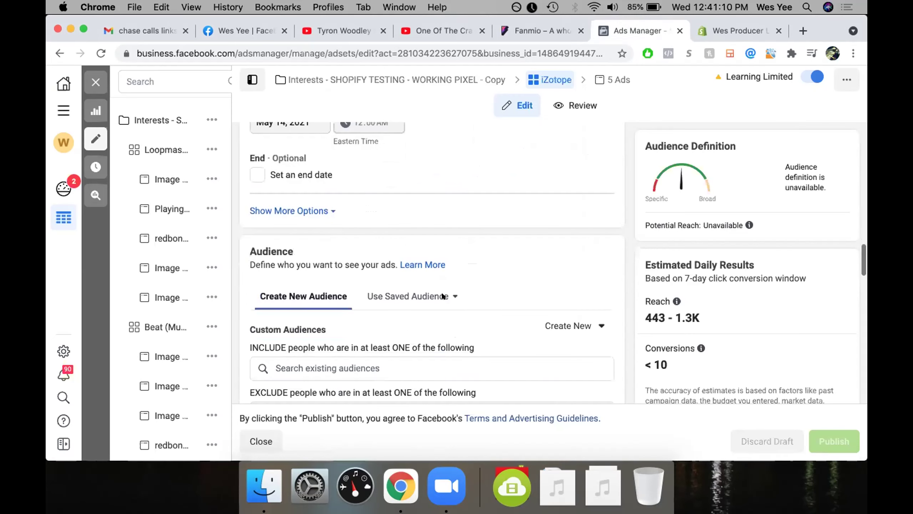
{"action": "scroll", "coordinate": [457, 301], "scroll_direction": "down", "scroll_amount": 5}
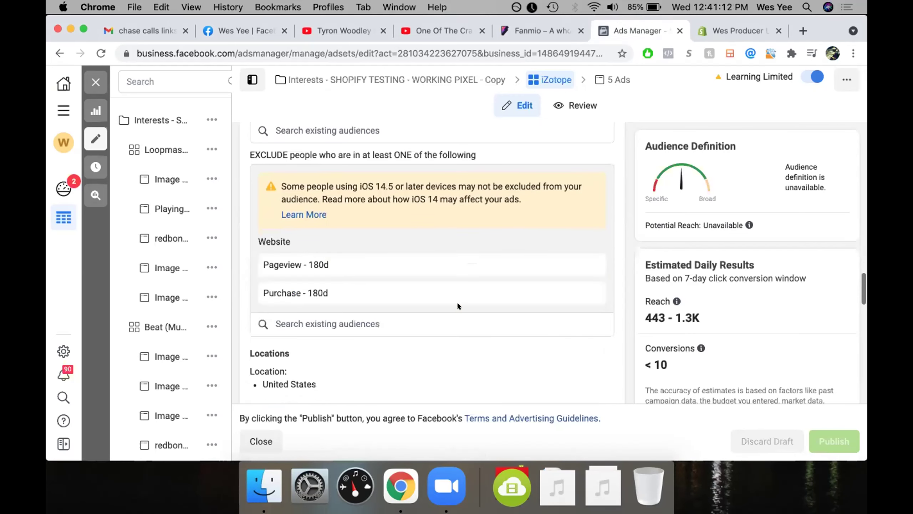
{"action": "scroll", "coordinate": [457, 305], "scroll_direction": "down", "scroll_amount": 5}
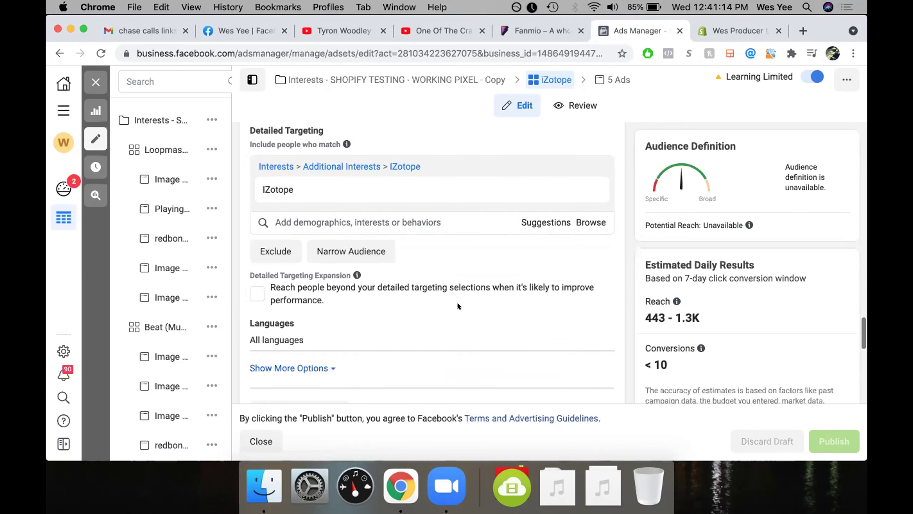
Step: Browse the suggested interests for the iZotope ad set's detailed targeting without adding any, and leave the ad set's settings
{"action": "left_click", "coordinate": [413, 223]}
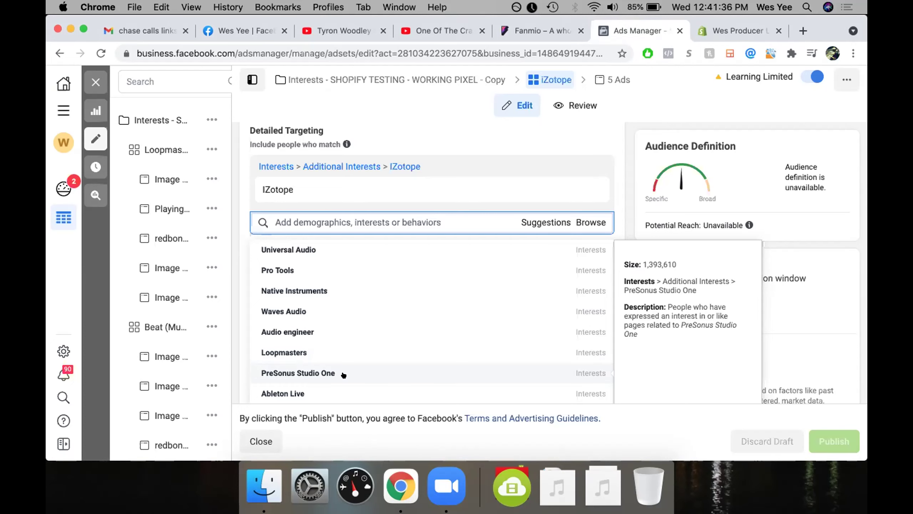
{"action": "scroll", "coordinate": [345, 374], "scroll_direction": "down", "scroll_amount": 5}
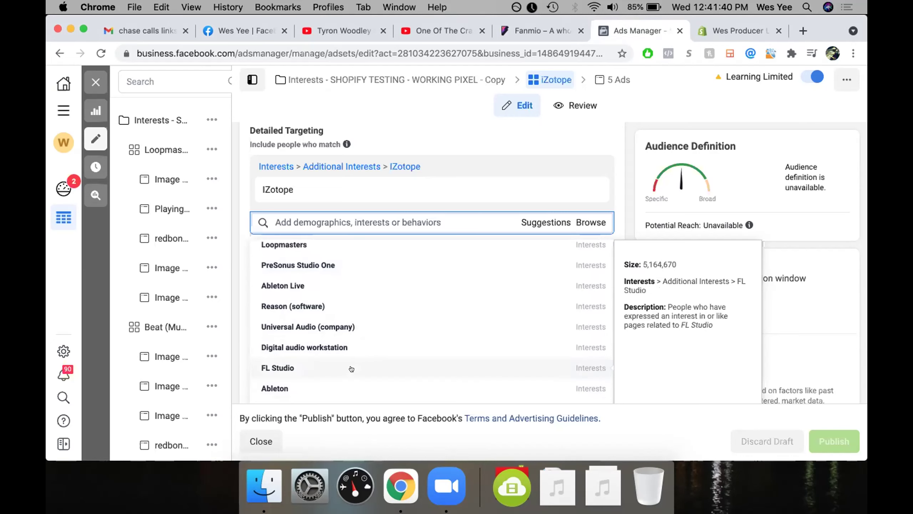
{"action": "scroll", "coordinate": [351, 368], "scroll_direction": "down", "scroll_amount": 2}
{"action": "scroll", "coordinate": [352, 368], "scroll_direction": "down", "scroll_amount": 2}
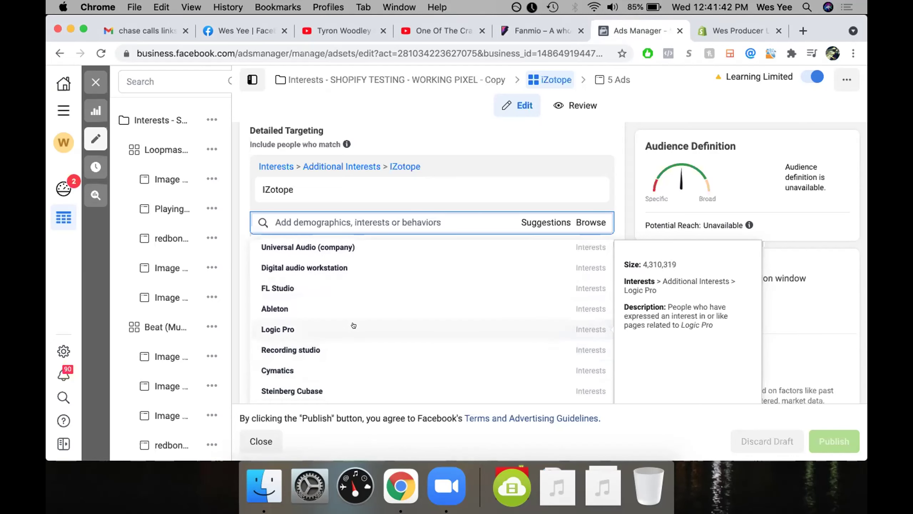
{"action": "scroll", "coordinate": [352, 355], "scroll_direction": "down", "scroll_amount": 8}
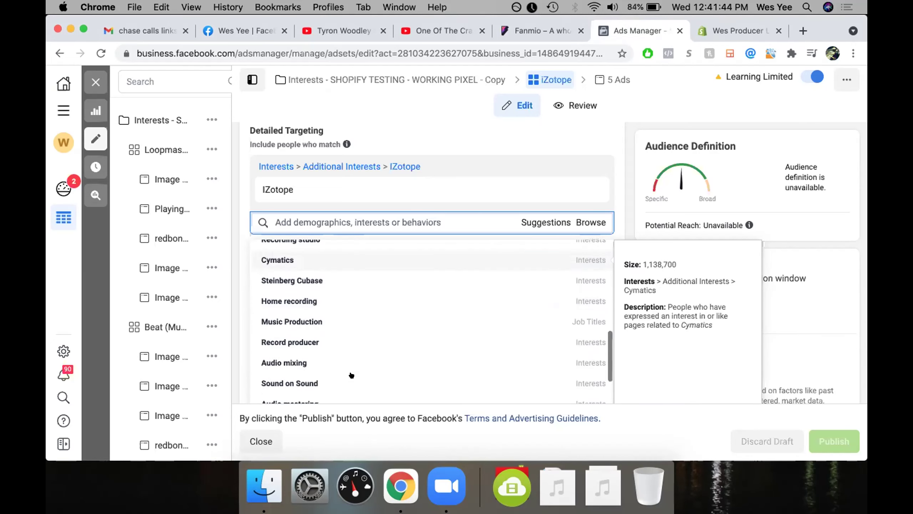
{"action": "scroll", "coordinate": [351, 375], "scroll_direction": "down", "scroll_amount": 3}
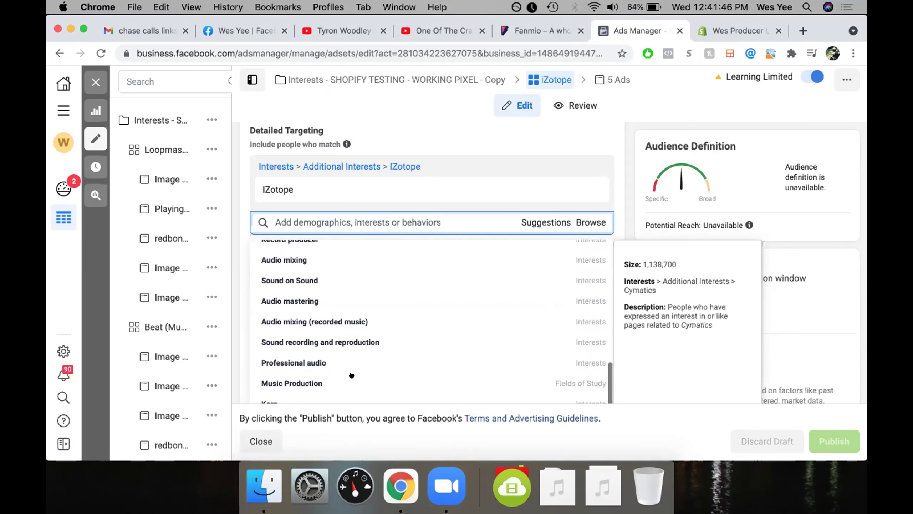
{"action": "scroll", "coordinate": [351, 376], "scroll_direction": "up", "scroll_amount": 10}
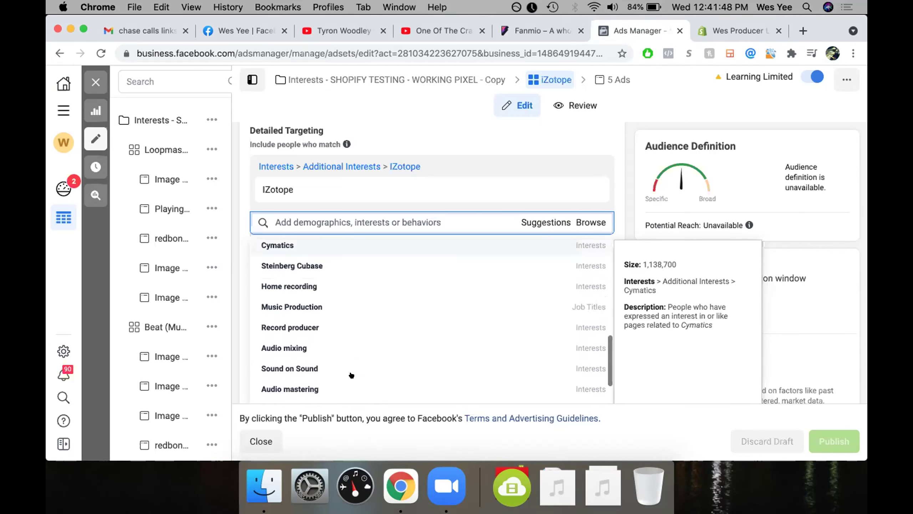
{"action": "scroll", "coordinate": [352, 375], "scroll_direction": "up", "scroll_amount": 4}
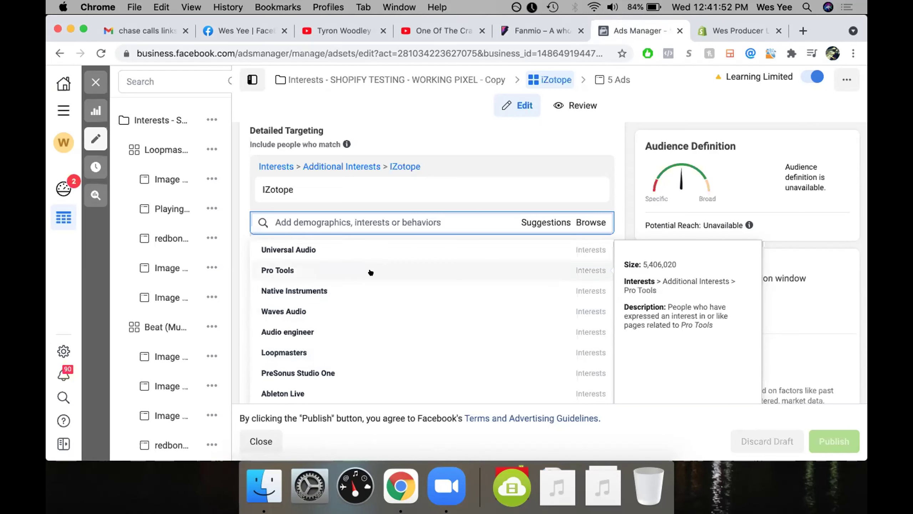
{"action": "scroll", "coordinate": [340, 356], "scroll_direction": "down", "scroll_amount": 5}
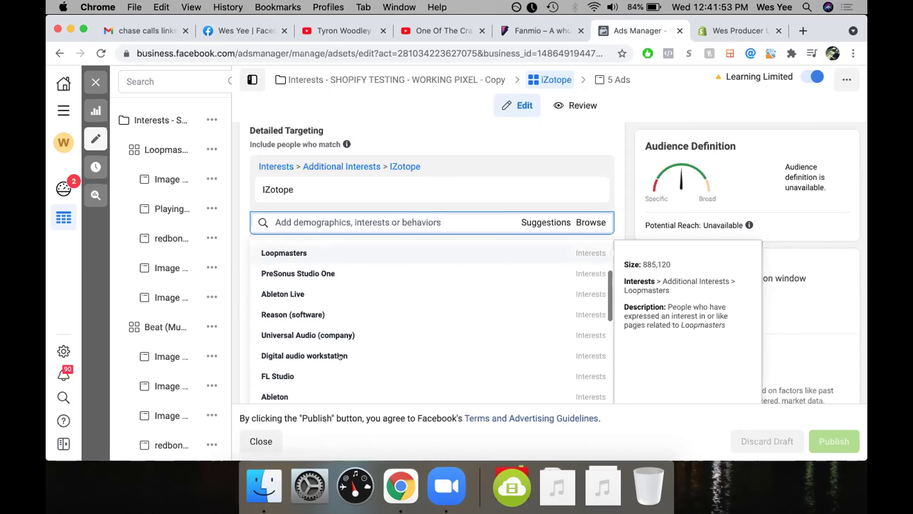
{"action": "left_click", "coordinate": [95, 82]}
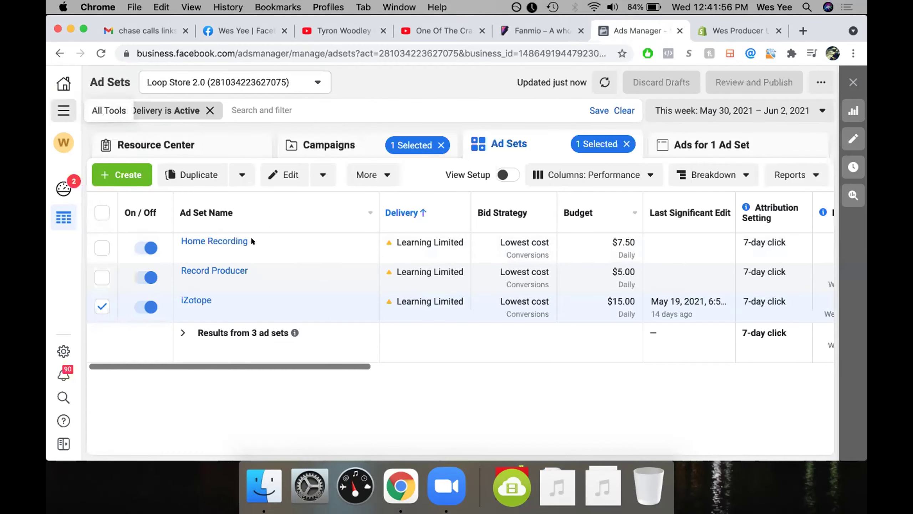
Step: Open Creative Reporting for the ad account and set its date range to Maximum (Mar 22–Jun 2, 2021)
{"action": "scroll", "coordinate": [154, 302], "scroll_direction": "down", "scroll_amount": 5}
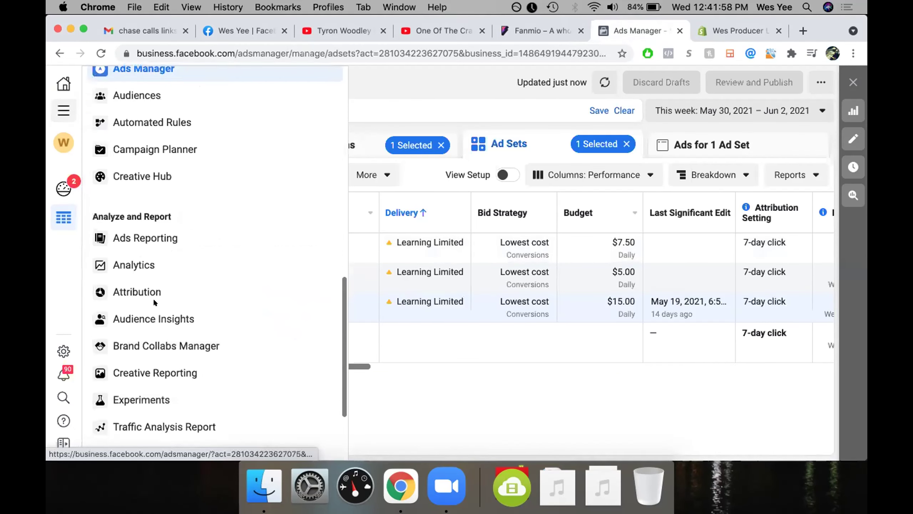
{"action": "scroll", "coordinate": [155, 302], "scroll_direction": "down", "scroll_amount": 1}
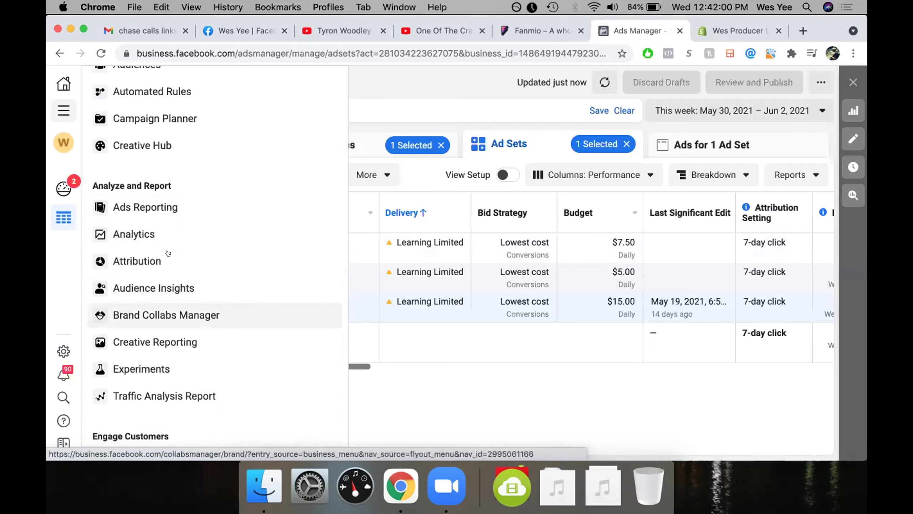
{"action": "left_click", "coordinate": [163, 341]}
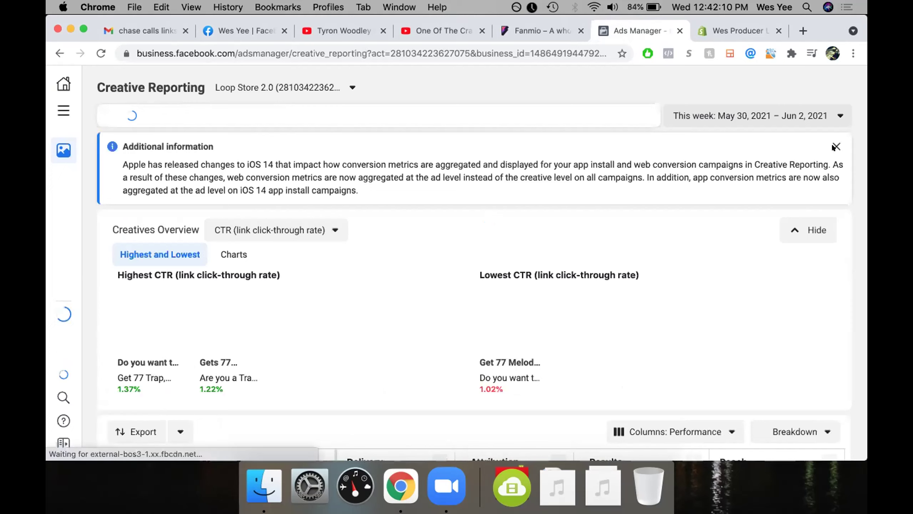
{"action": "left_click", "coordinate": [821, 114]}
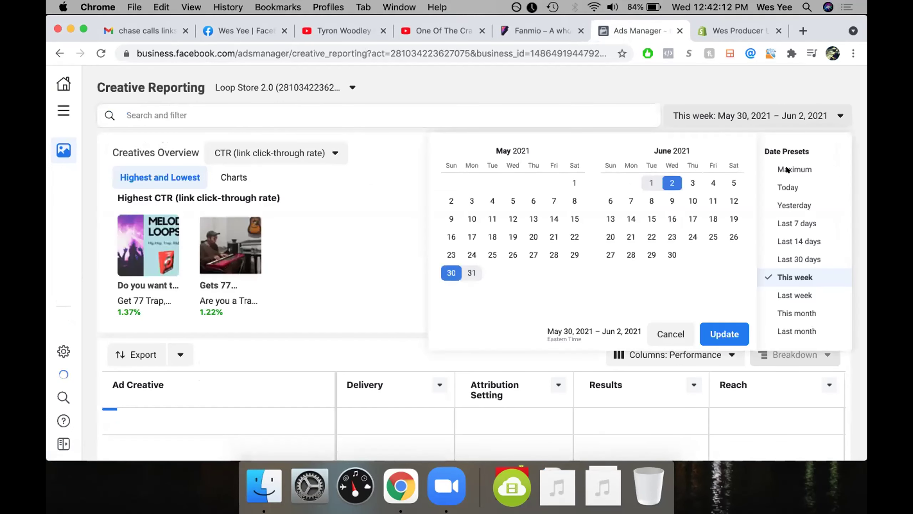
{"action": "left_click", "coordinate": [722, 330]}
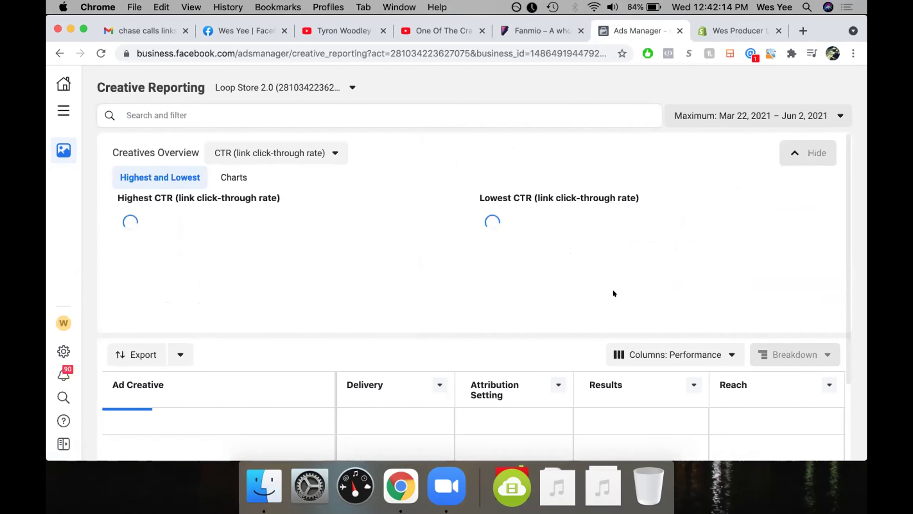
Step: Compare the creatives with the highest and lowest link click-through rates against their website purchases, reach and impressions
{"action": "scroll", "coordinate": [557, 315], "scroll_direction": "down", "scroll_amount": 2}
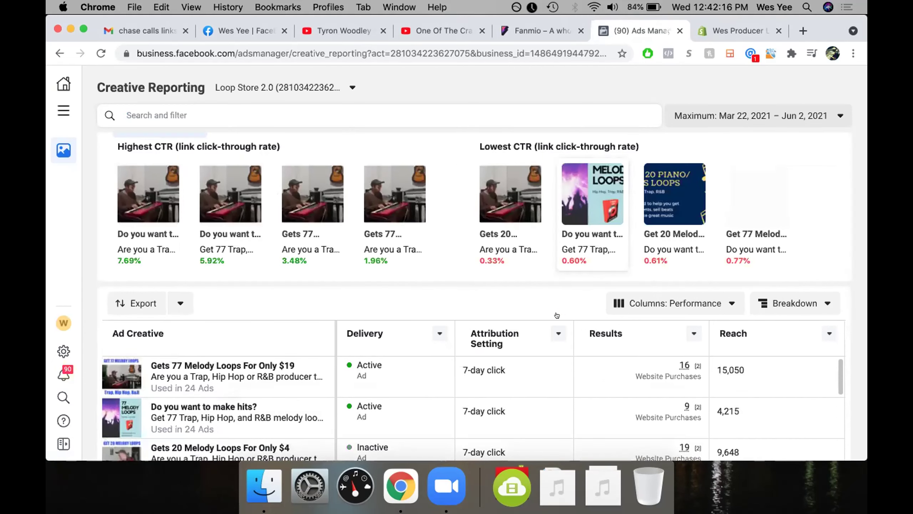
{"action": "scroll", "coordinate": [550, 373], "scroll_direction": "up", "scroll_amount": 1}
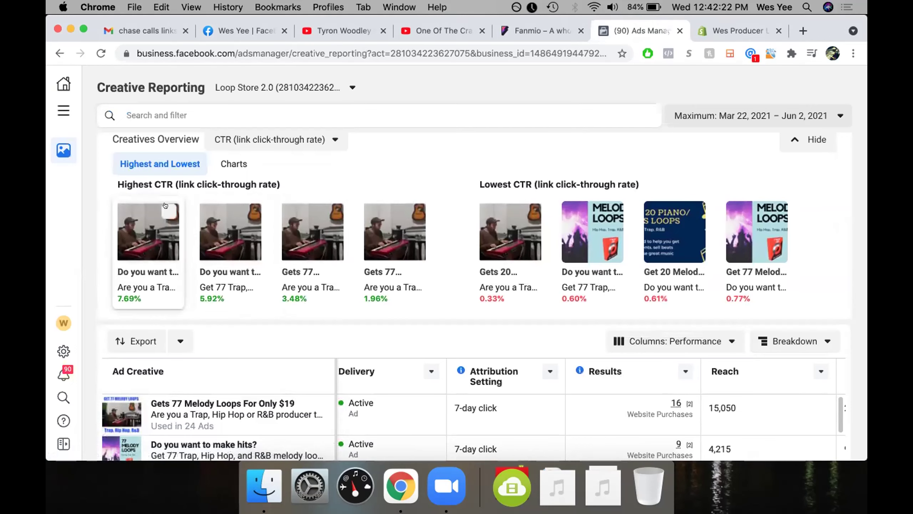
{"action": "scroll", "coordinate": [312, 252], "scroll_direction": "down", "scroll_amount": 2}
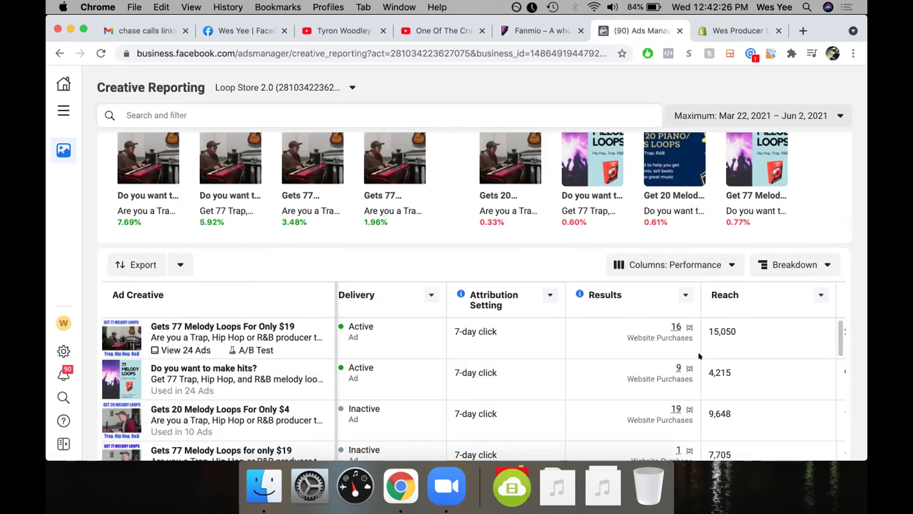
{"action": "scroll", "coordinate": [699, 356], "scroll_direction": "right", "scroll_amount": 3}
{"action": "scroll", "coordinate": [169, 368], "scroll_direction": "up", "scroll_amount": 2}
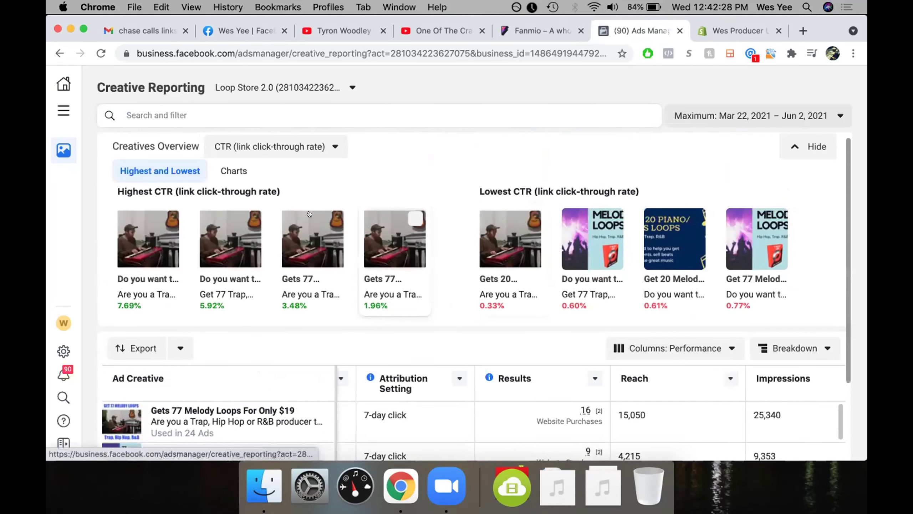
{"action": "mouse_move", "coordinate": [129, 414]}
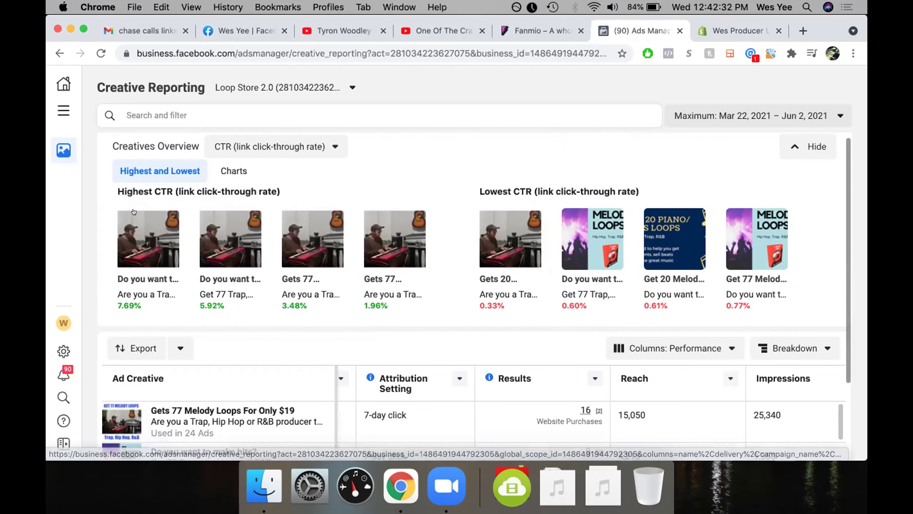
Step: Filter the report to the creative with the highest click-through rate and check its reach, impressions, link clicks and website purchases
{"action": "left_click", "coordinate": [167, 217]}
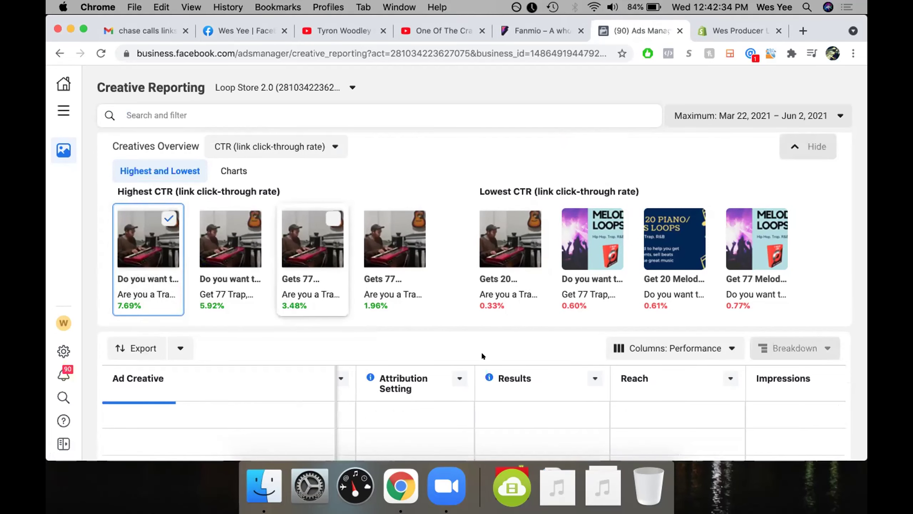
{"action": "scroll", "coordinate": [511, 399], "scroll_direction": "down", "scroll_amount": 1}
{"action": "scroll", "coordinate": [511, 401], "scroll_direction": "right", "scroll_amount": 3}
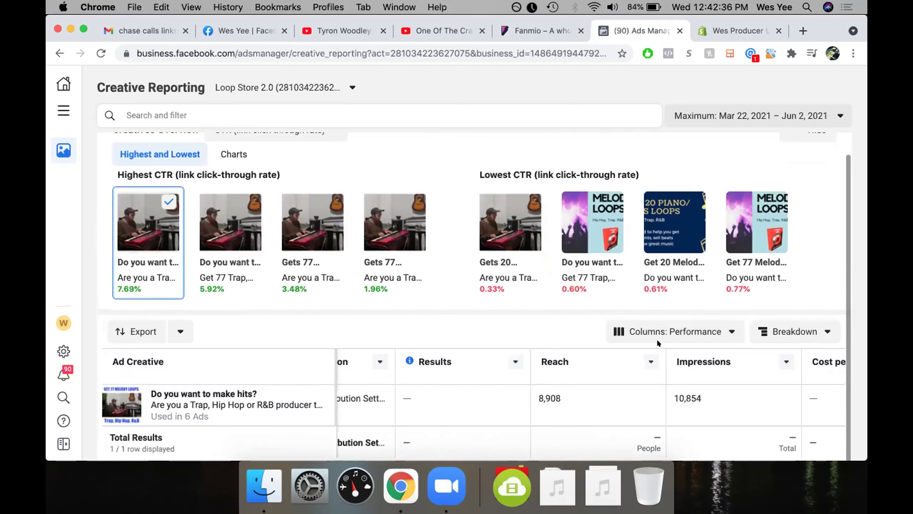
{"action": "left_click", "coordinate": [658, 343]}
{"action": "left_click", "coordinate": [770, 376]}
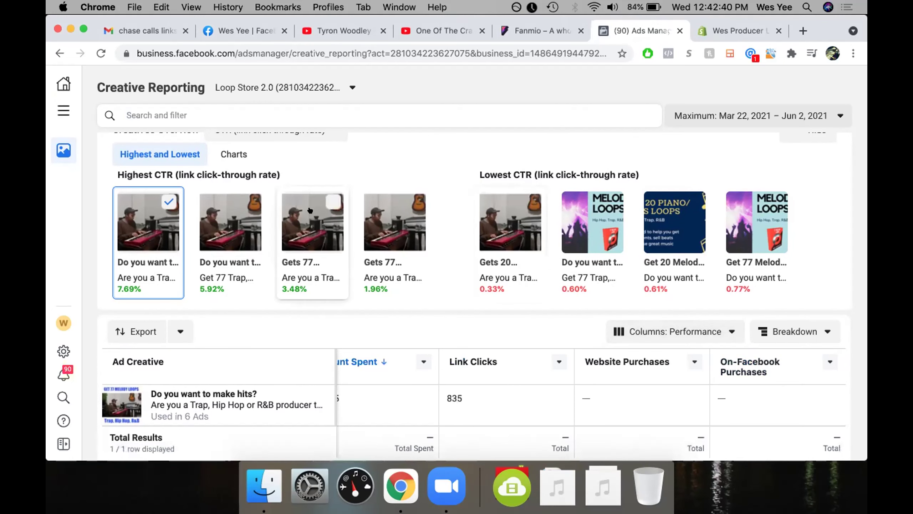
Step: Clear the filter for the creative with the highest click-through rate and try filtering the report to the one with the lowest
{"action": "left_click", "coordinate": [163, 194]}
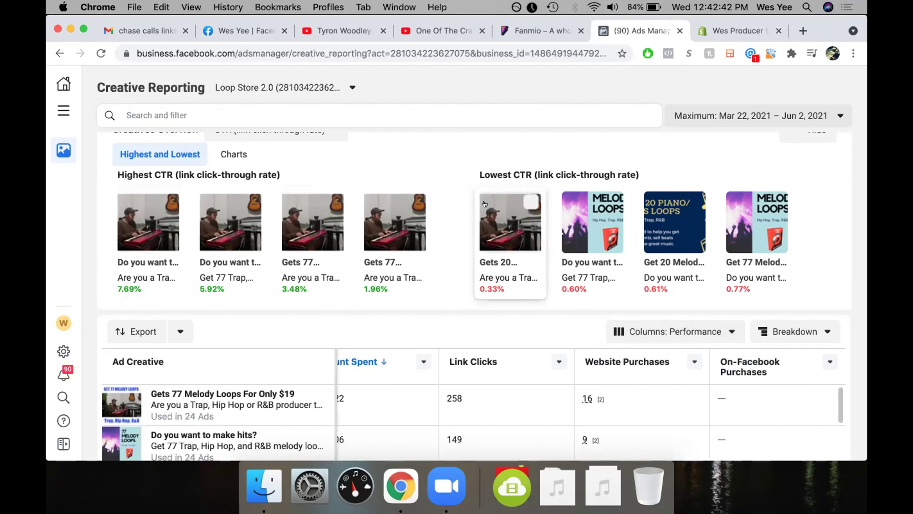
{"action": "left_click", "coordinate": [514, 201]}
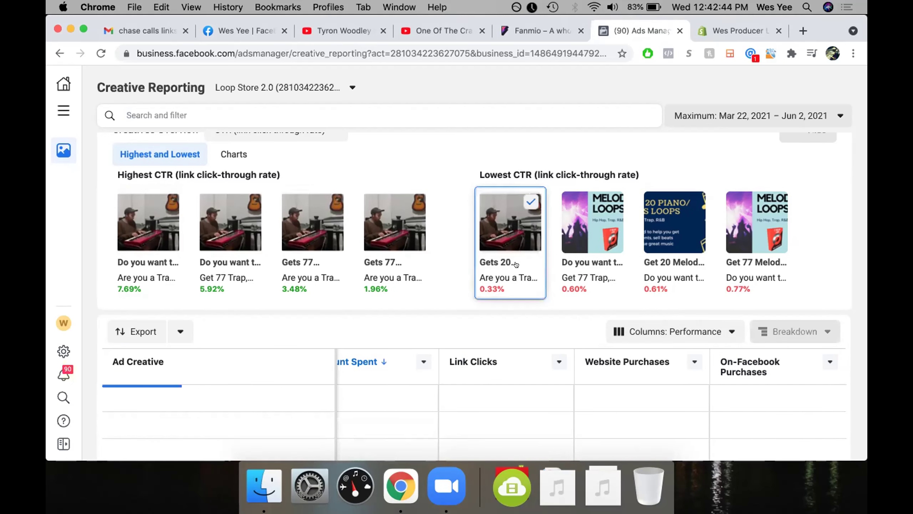
{"action": "left_click", "coordinate": [525, 201]}
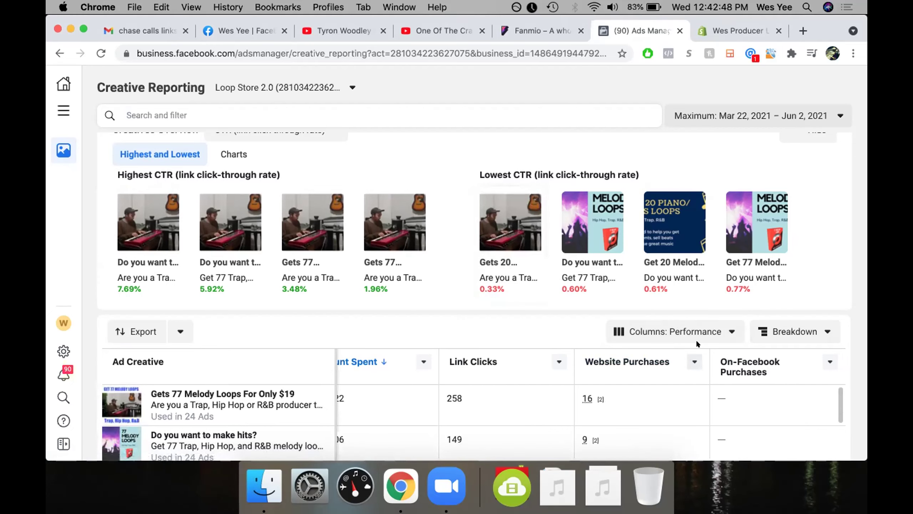
Step: Switch the creative report table to the "unique purchases" column preset
{"action": "left_click", "coordinate": [633, 333]}
{"action": "scroll", "coordinate": [647, 411], "scroll_direction": "down", "scroll_amount": 1}
{"action": "scroll", "coordinate": [646, 411], "scroll_direction": "down", "scroll_amount": 4}
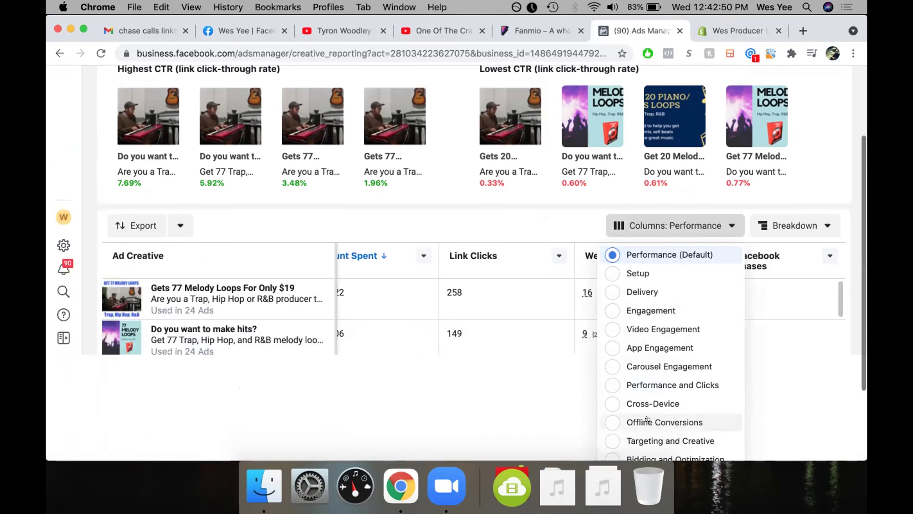
{"action": "scroll", "coordinate": [572, 290], "scroll_direction": "up", "scroll_amount": 5}
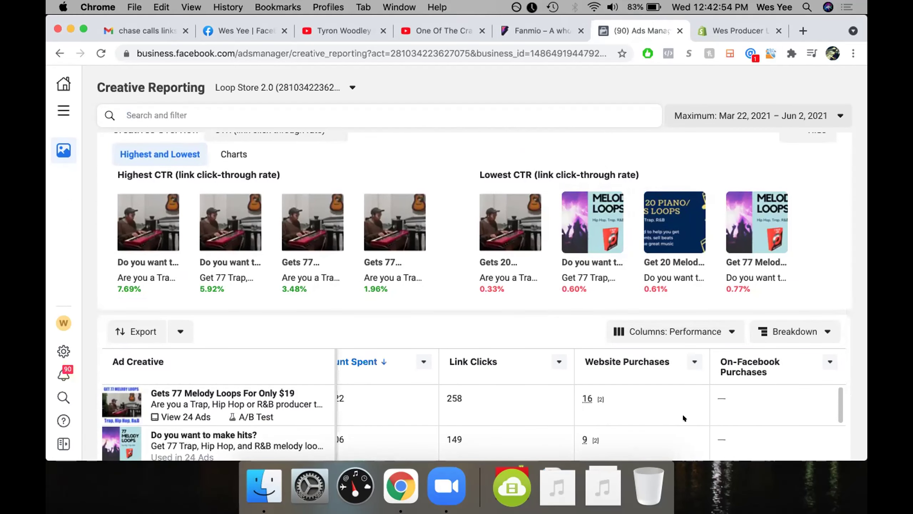
{"action": "scroll", "coordinate": [658, 421], "scroll_direction": "left", "scroll_amount": 2}
{"action": "left_click", "coordinate": [668, 333]}
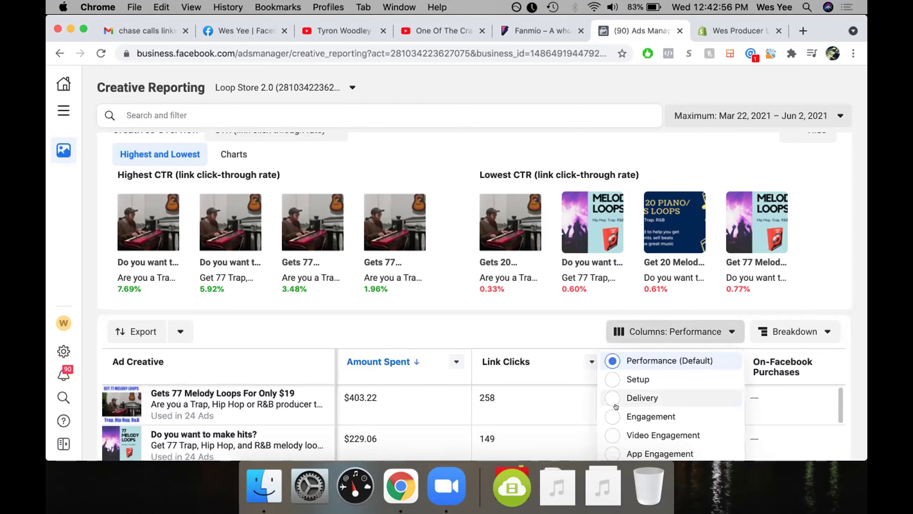
{"action": "scroll", "coordinate": [633, 414], "scroll_direction": "down", "scroll_amount": 5}
{"action": "left_click", "coordinate": [648, 392]}
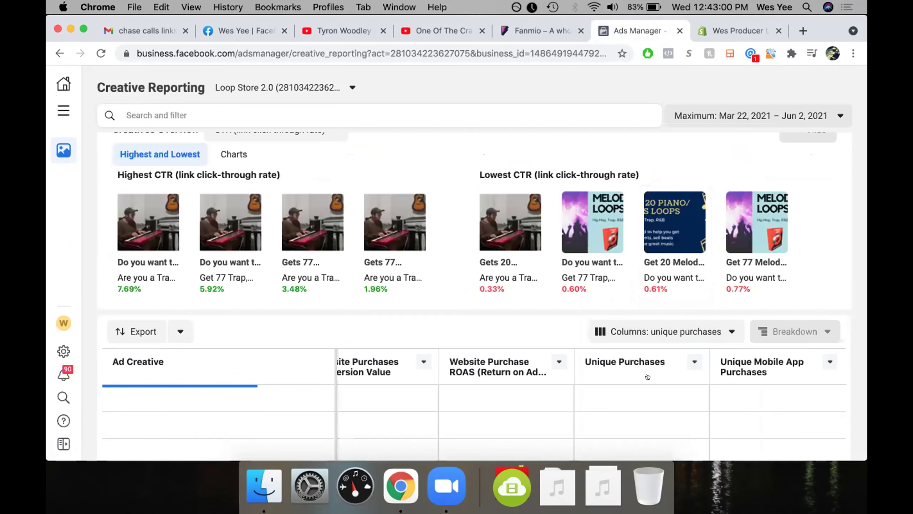
Step: Compare the website purchase ROAS, purchase conversion value and unique purchases of the listed ad creatives
{"action": "scroll", "coordinate": [490, 401], "scroll_direction": "down", "scroll_amount": 5}
{"action": "scroll", "coordinate": [491, 306], "scroll_direction": "down", "scroll_amount": 3}
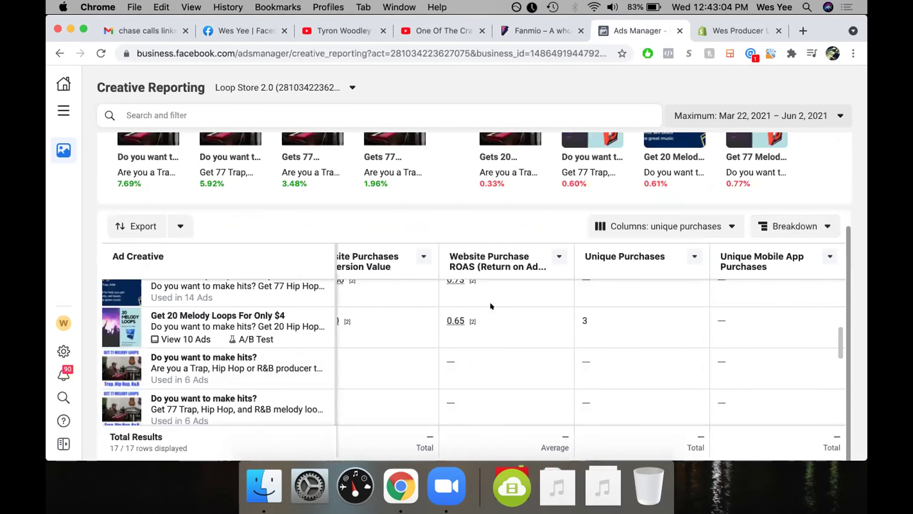
{"action": "scroll", "coordinate": [482, 323], "scroll_direction": "up", "scroll_amount": 3}
{"action": "scroll", "coordinate": [482, 320], "scroll_direction": "up", "scroll_amount": 2}
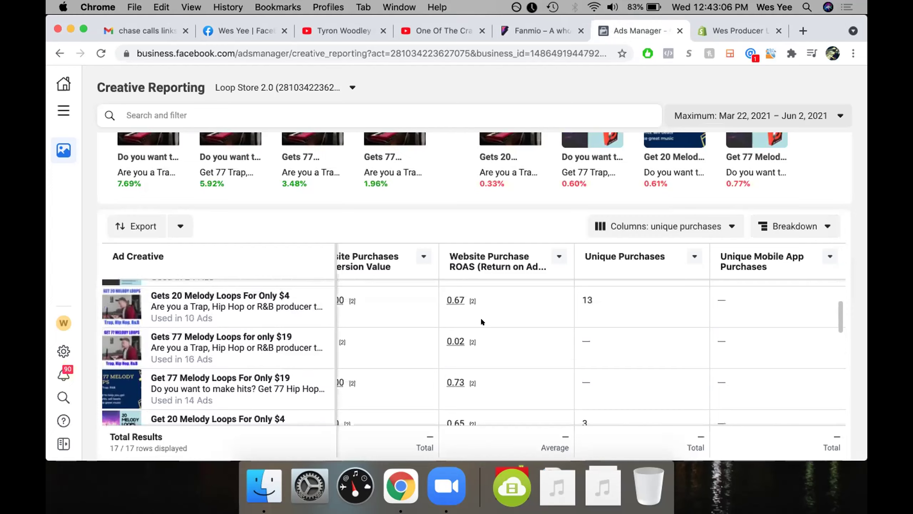
{"action": "scroll", "coordinate": [481, 318], "scroll_direction": "up", "scroll_amount": 3}
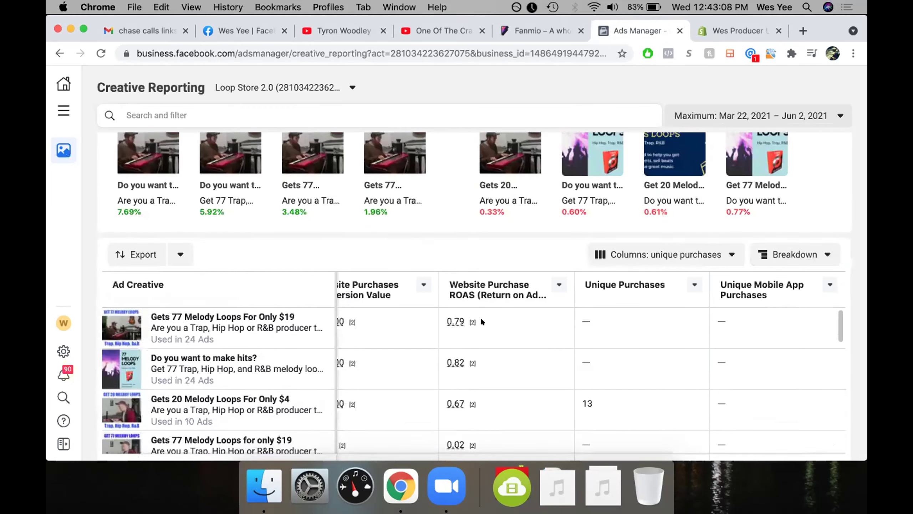
{"action": "mouse_move", "coordinate": [448, 315]}
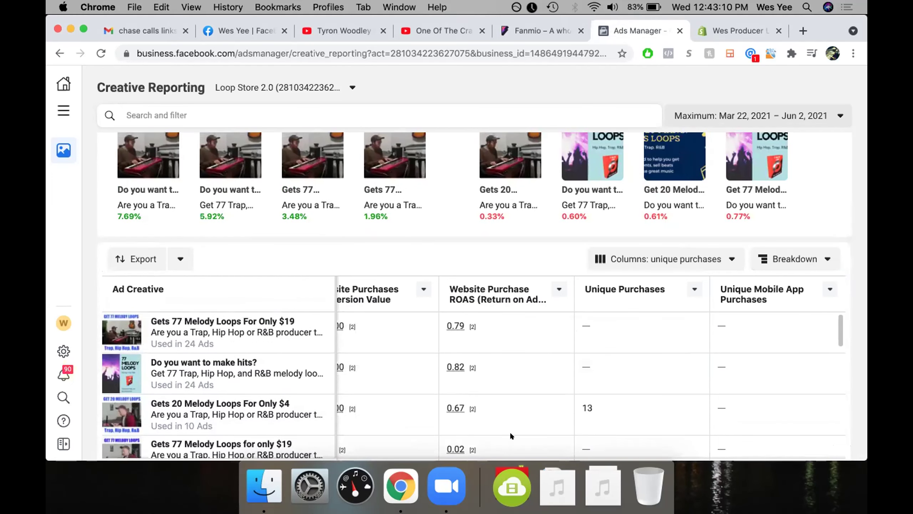
{"action": "scroll", "coordinate": [509, 431], "scroll_direction": "left", "scroll_amount": 3}
{"action": "scroll", "coordinate": [510, 431], "scroll_direction": "left", "scroll_amount": 3}
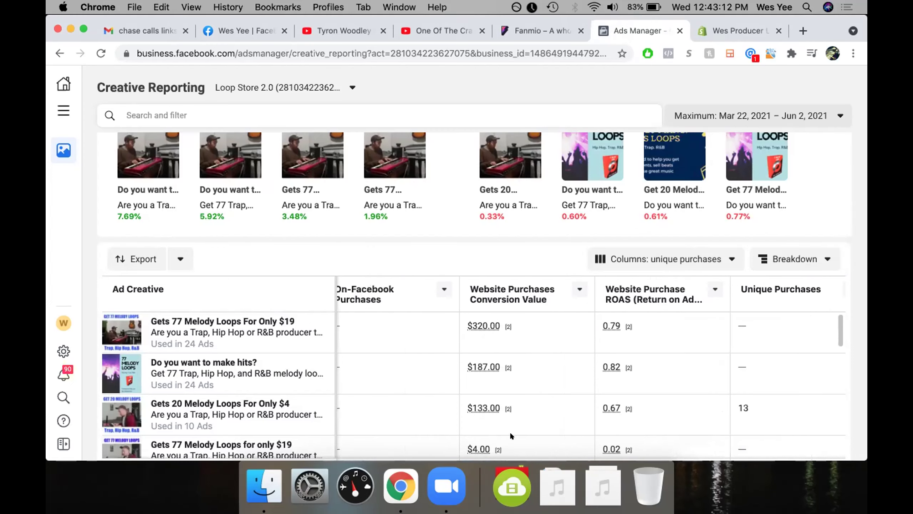
{"action": "scroll", "coordinate": [339, 297], "scroll_direction": "up", "scroll_amount": 3}
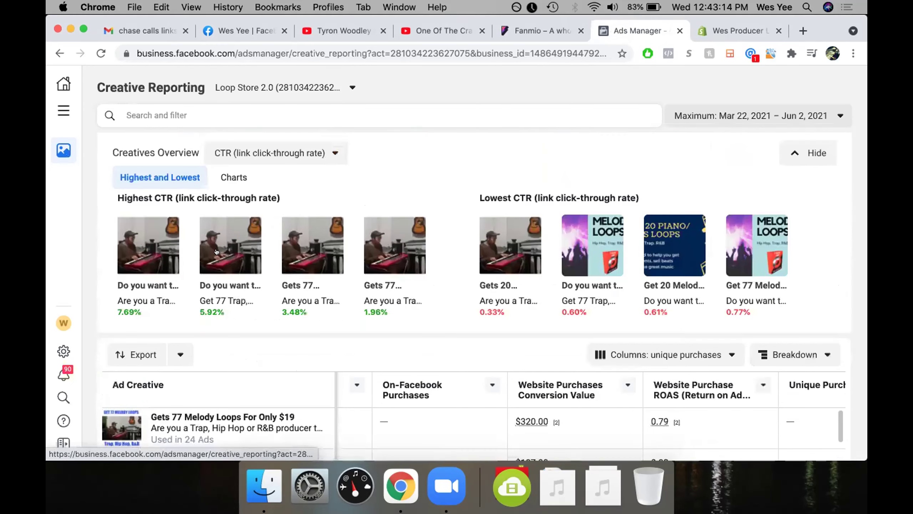
Step: View the 24 ads using the "Gets 77 Melody Loops For Only $19" creative, check their conversion value and ROAS, and return to Creative Reporting
{"action": "left_click", "coordinate": [154, 438]}
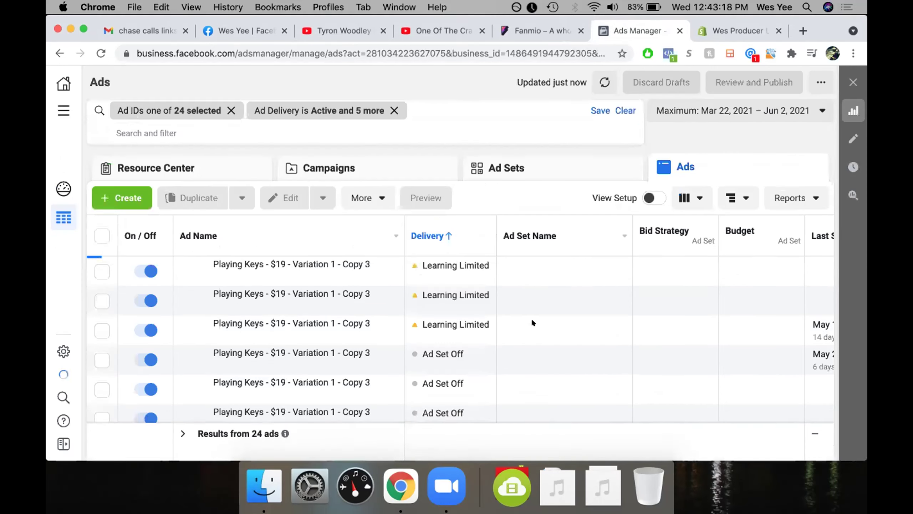
{"action": "scroll", "coordinate": [544, 323], "scroll_direction": "right", "scroll_amount": 10}
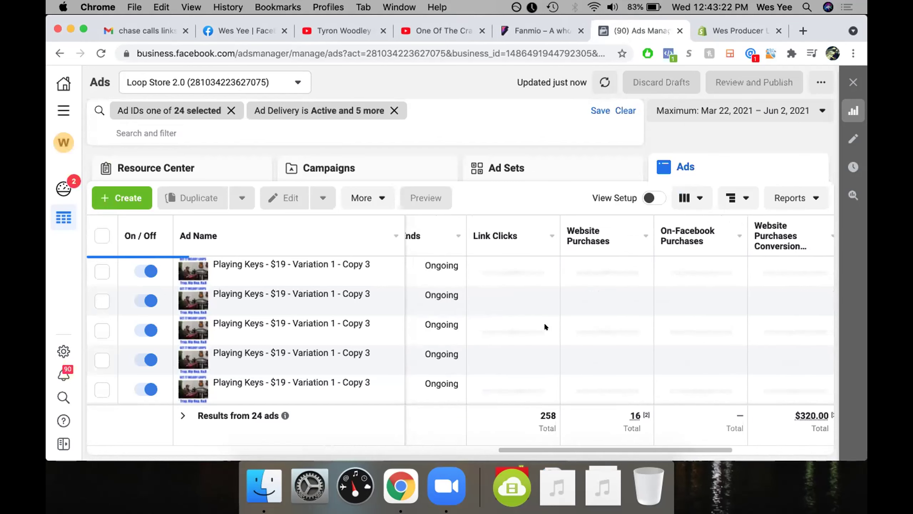
{"action": "scroll", "coordinate": [544, 322], "scroll_direction": "right", "scroll_amount": 5}
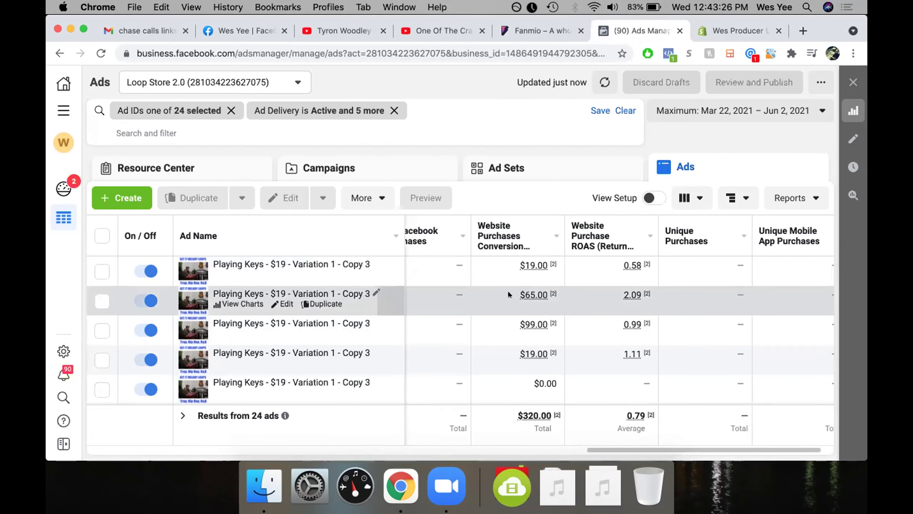
{"action": "scroll", "coordinate": [511, 362], "scroll_direction": "down", "scroll_amount": 10}
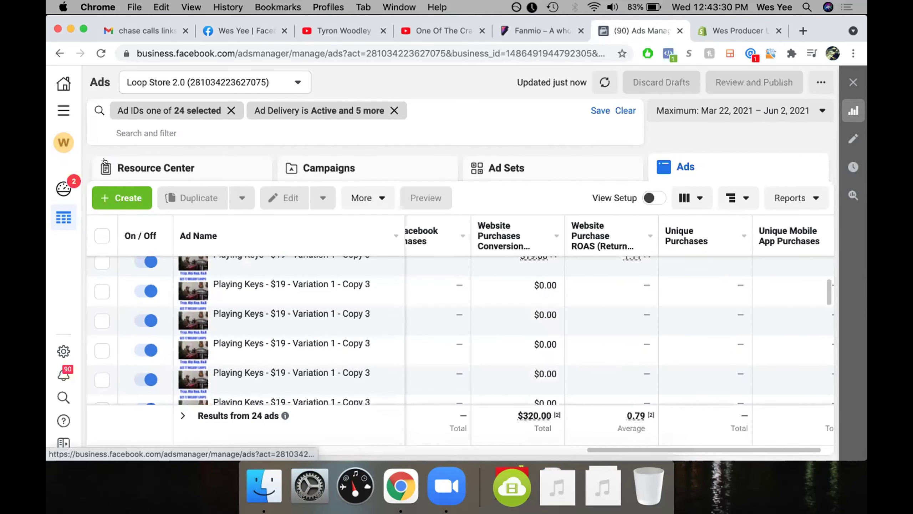
{"action": "left_click", "coordinate": [59, 53]}
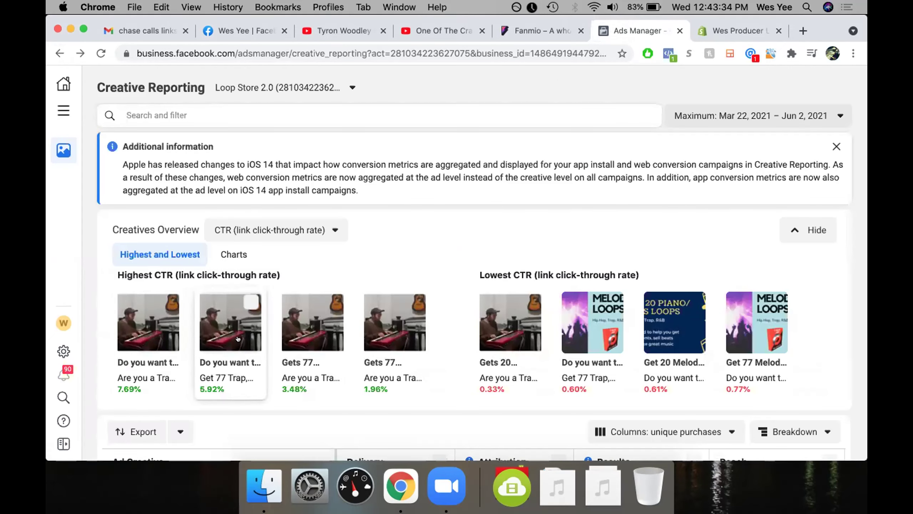
Step: Rank the Creatives Overview by Purchase ROAS (Return on Ad Spend) and filter the report to the highest-ranked creative
{"action": "left_click", "coordinate": [299, 227]}
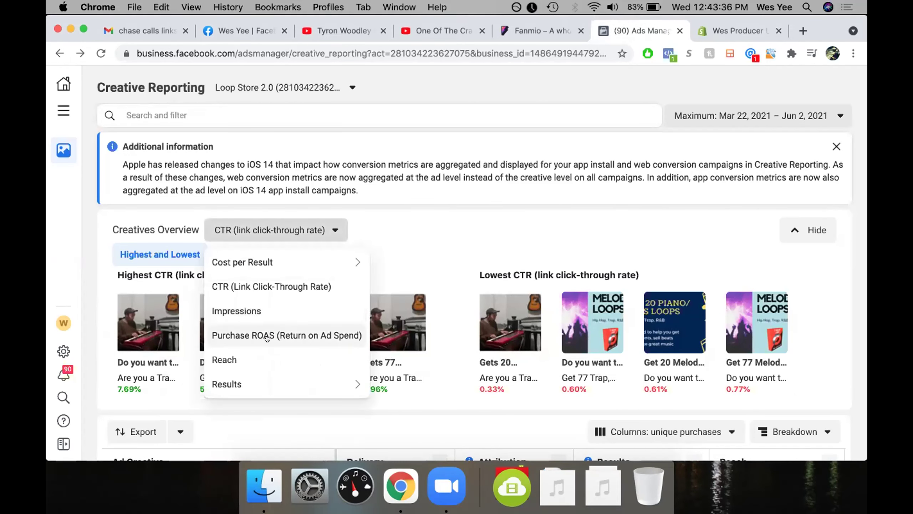
{"action": "left_click", "coordinate": [267, 334]}
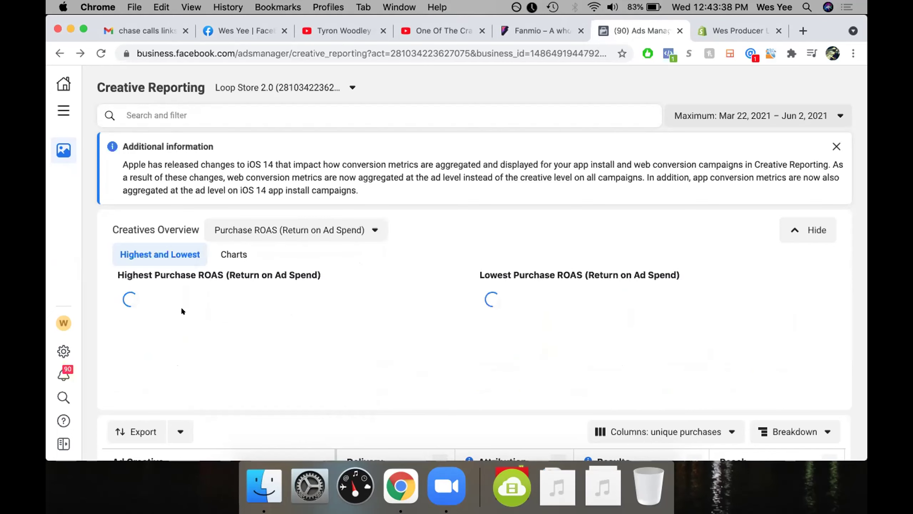
{"action": "left_click", "coordinate": [169, 298]}
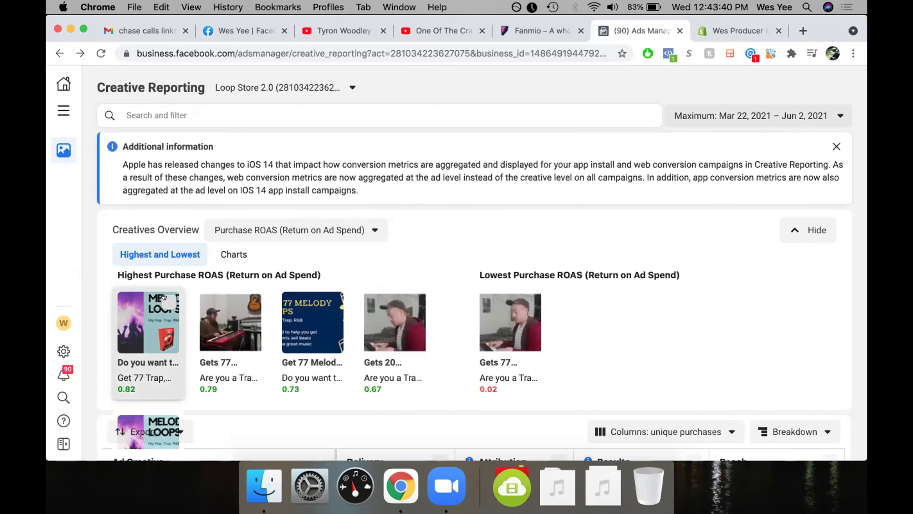
{"action": "scroll", "coordinate": [484, 273], "scroll_direction": "down", "scroll_amount": 2}
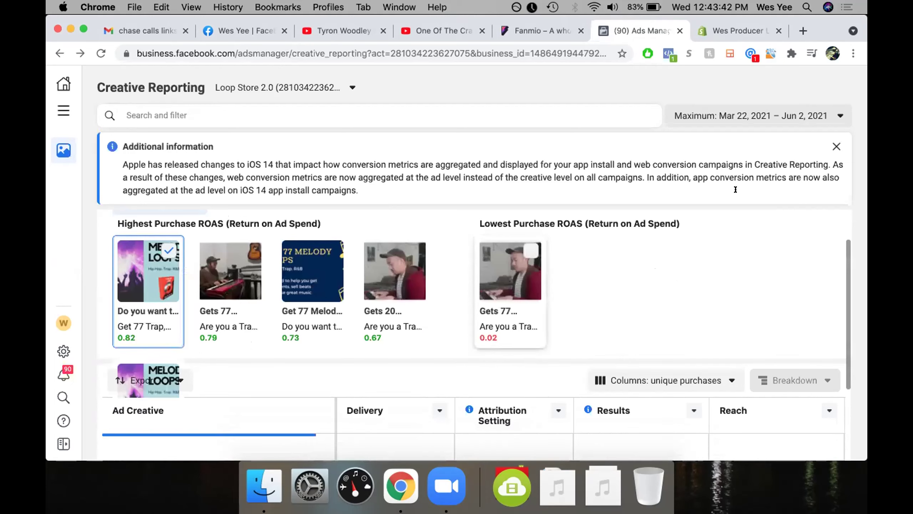
Step: Set the date range to Last month (May 1–May 31, 2021) and filter to that period's creative with the highest purchase ROAS
{"action": "left_click", "coordinate": [759, 116]}
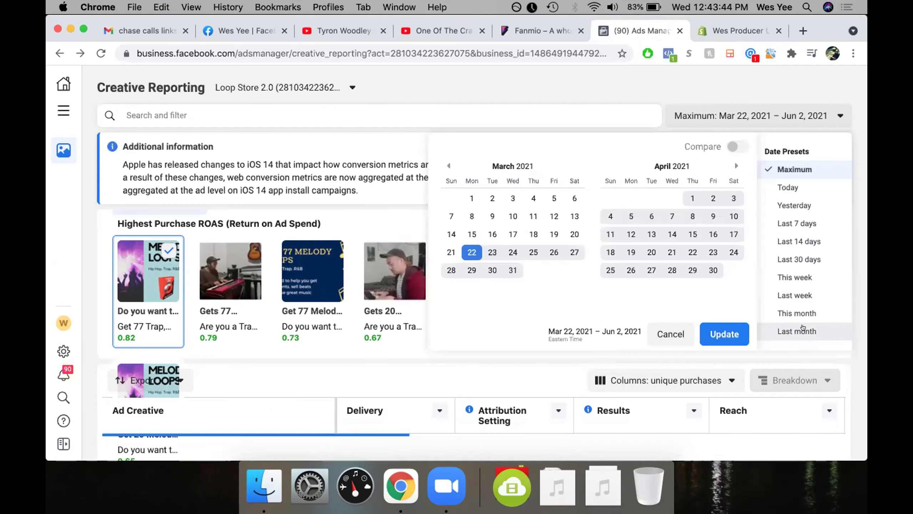
{"action": "left_click", "coordinate": [797, 331]}
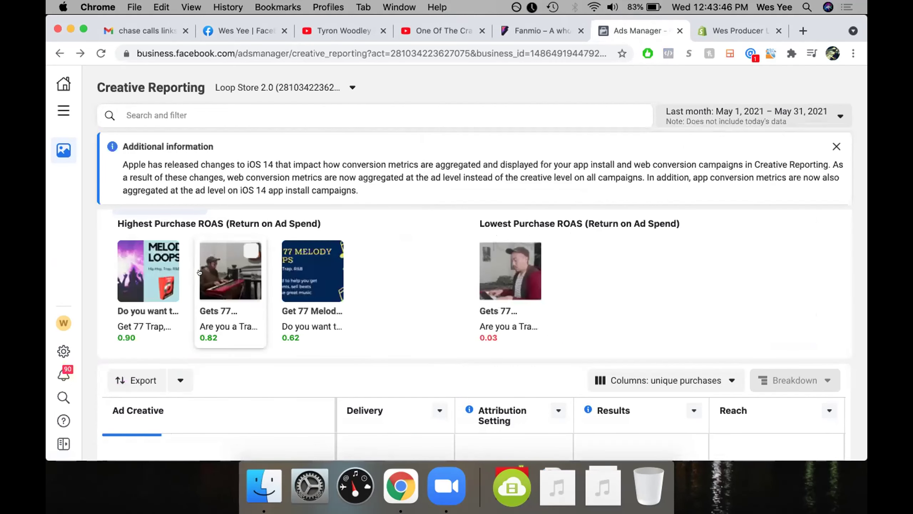
{"action": "left_click", "coordinate": [158, 246]}
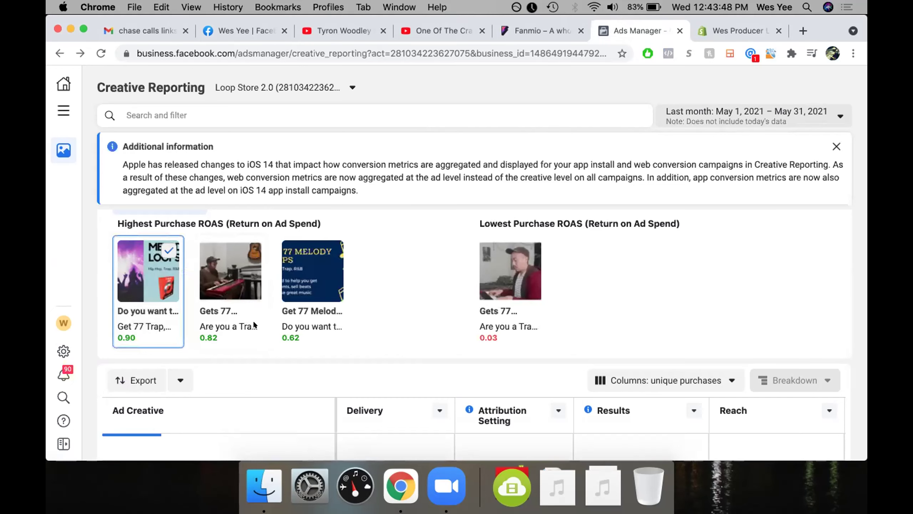
{"action": "scroll", "coordinate": [252, 320], "scroll_direction": "down", "scroll_amount": 3}
{"action": "scroll", "coordinate": [266, 352], "scroll_direction": "up", "scroll_amount": 5}
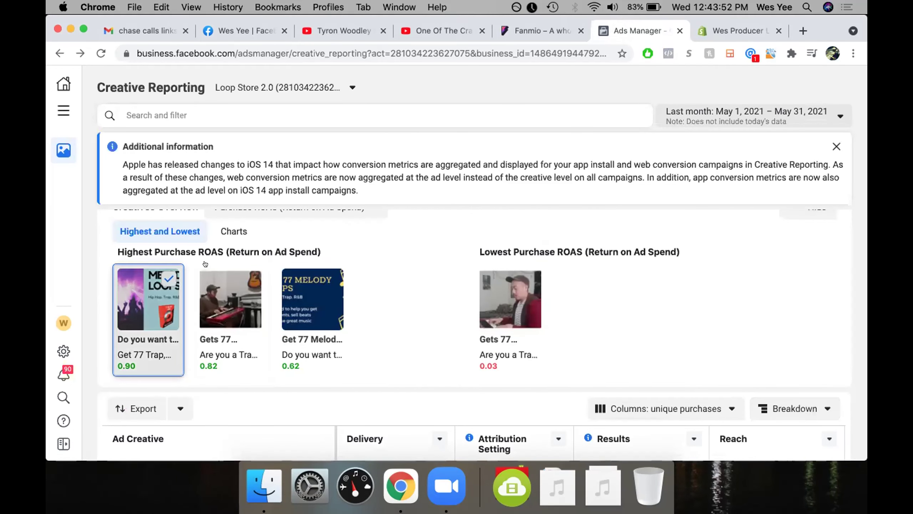
Step: Glance at the Purchase ROAS charts, return to the highest and lowest creatives, and check the overview metric options without changing the metric
{"action": "left_click", "coordinate": [218, 231]}
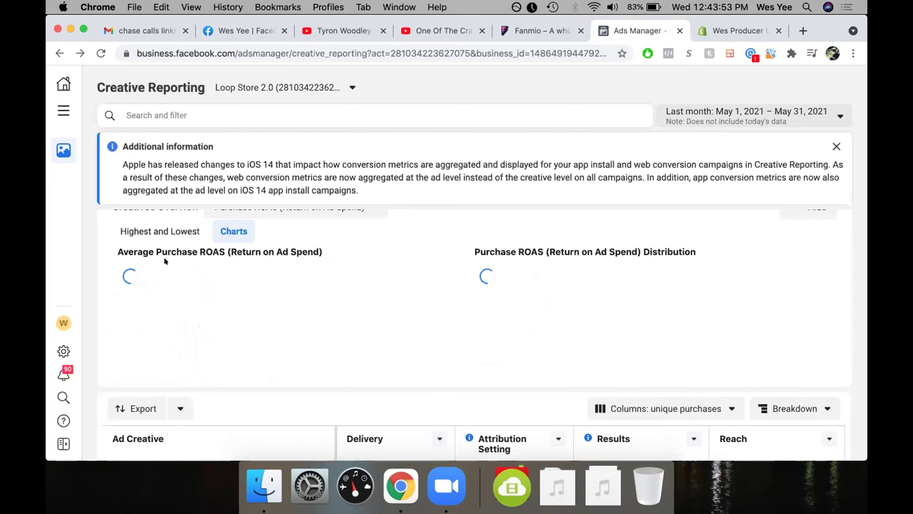
{"action": "left_click", "coordinate": [166, 234]}
{"action": "scroll", "coordinate": [237, 246], "scroll_direction": "up", "scroll_amount": 1}
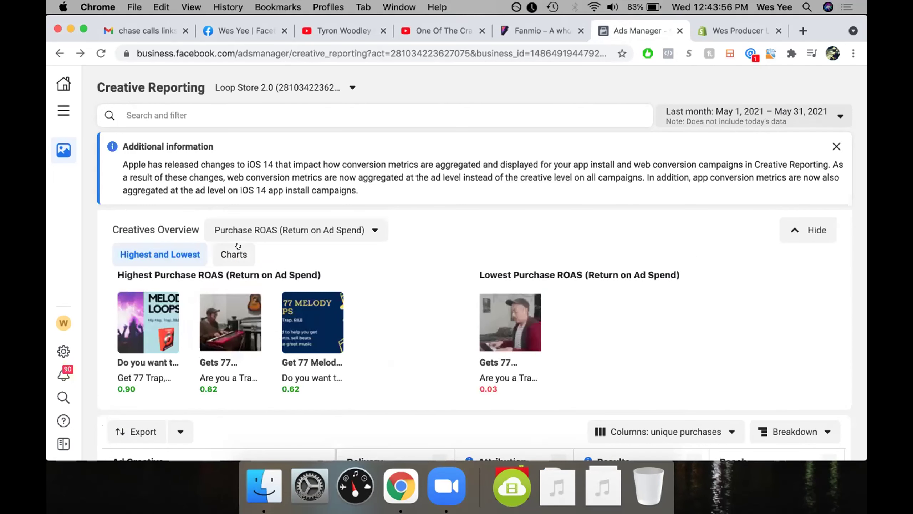
{"action": "left_click", "coordinate": [307, 235]}
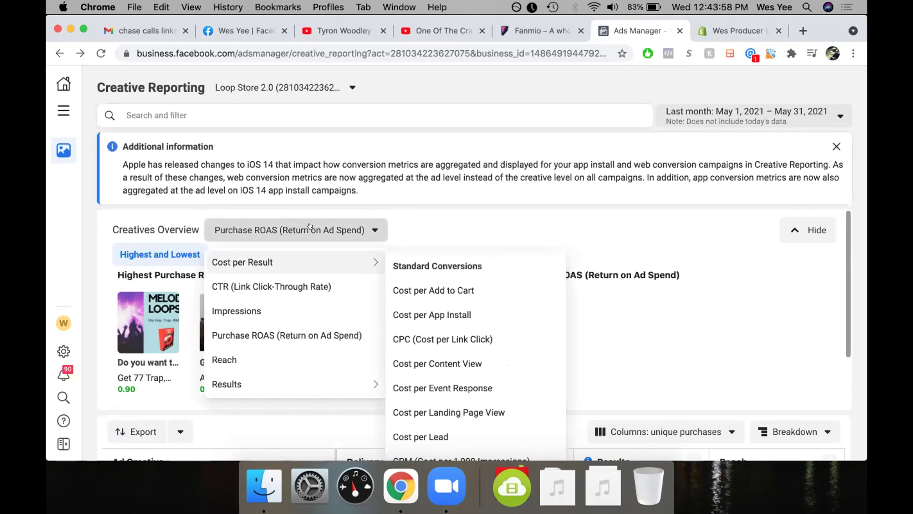
{"action": "left_click", "coordinate": [310, 226]}
Step: Compare last month's website purchases and reach per creative in the table, and preview the purple-and-teal "77 Melody Loops" ad
{"action": "scroll", "coordinate": [325, 345], "scroll_direction": "down", "scroll_amount": 5}
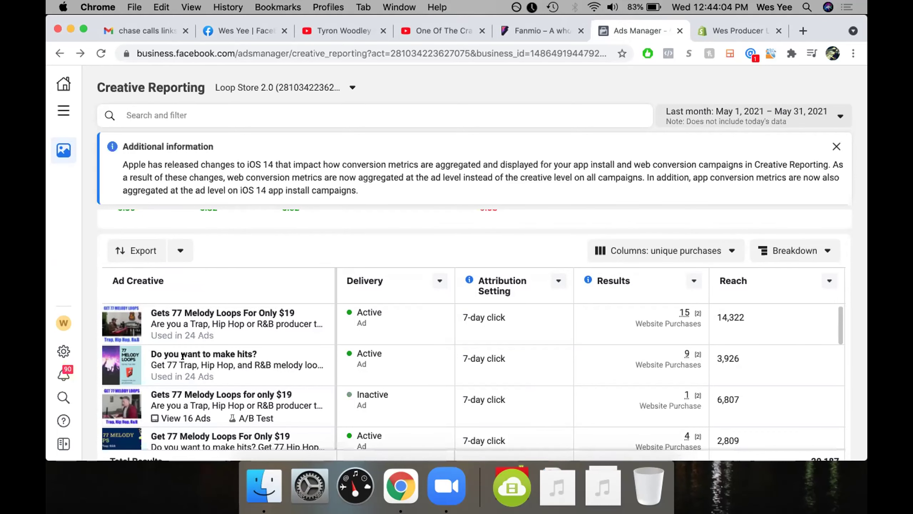
{"action": "mouse_move", "coordinate": [287, 304]}
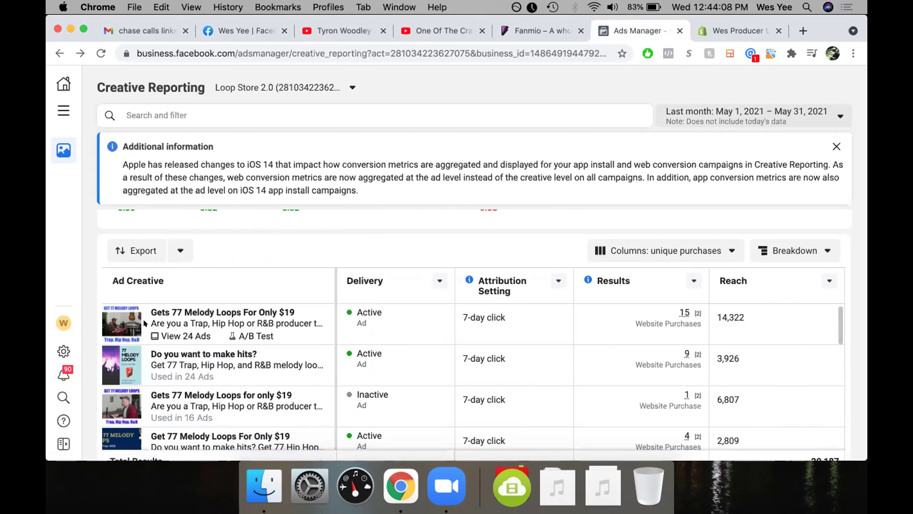
{"action": "mouse_move", "coordinate": [141, 332]}
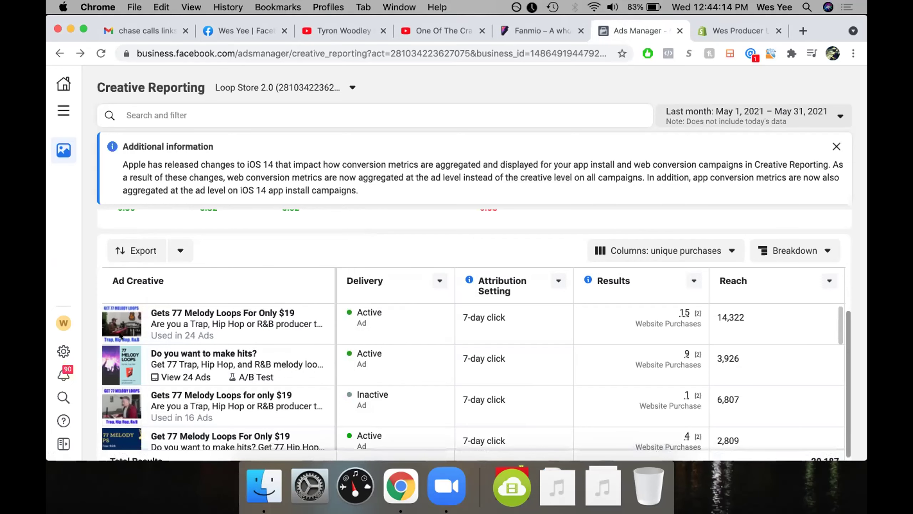
{"action": "mouse_move", "coordinate": [131, 356]}
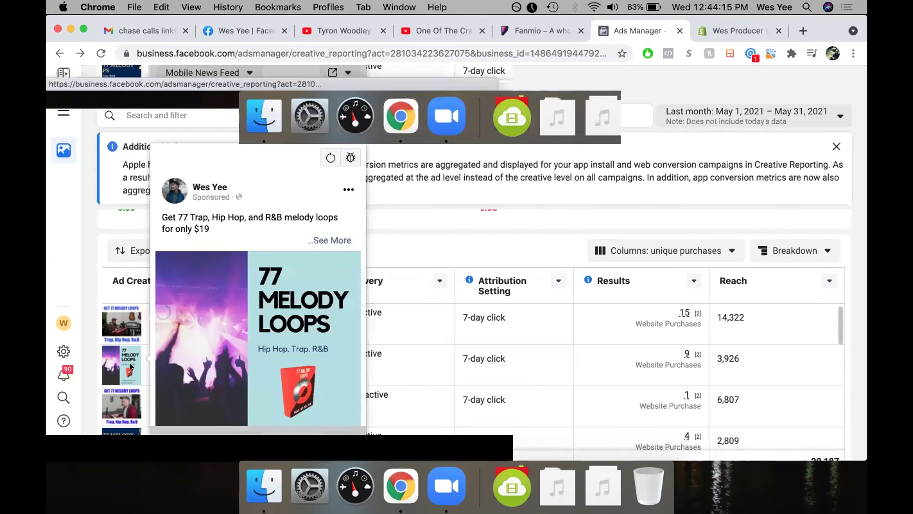
{"action": "scroll", "coordinate": [132, 363], "scroll_direction": "up", "scroll_amount": 5}
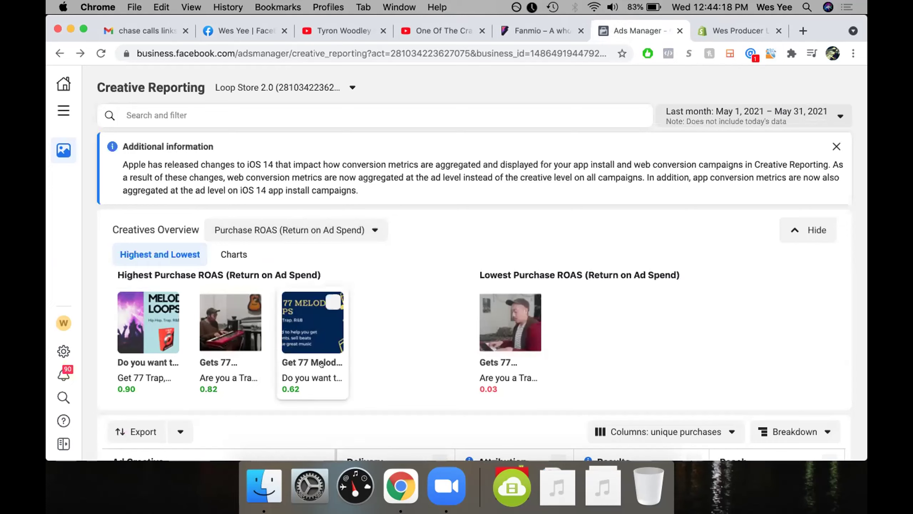
Step: Filter the report to the two creatives with the highest purchase ROAS, briefly checking the charts view
{"action": "left_click", "coordinate": [167, 298]}
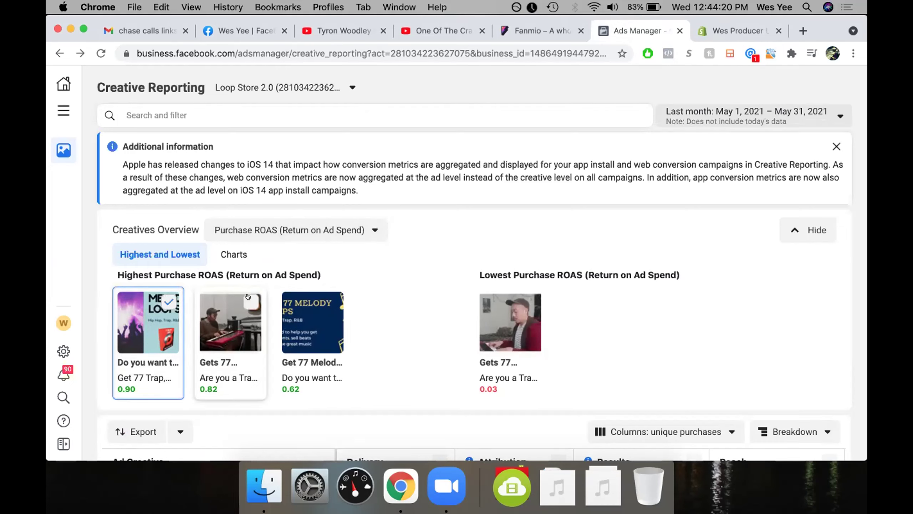
{"action": "left_click", "coordinate": [249, 300]}
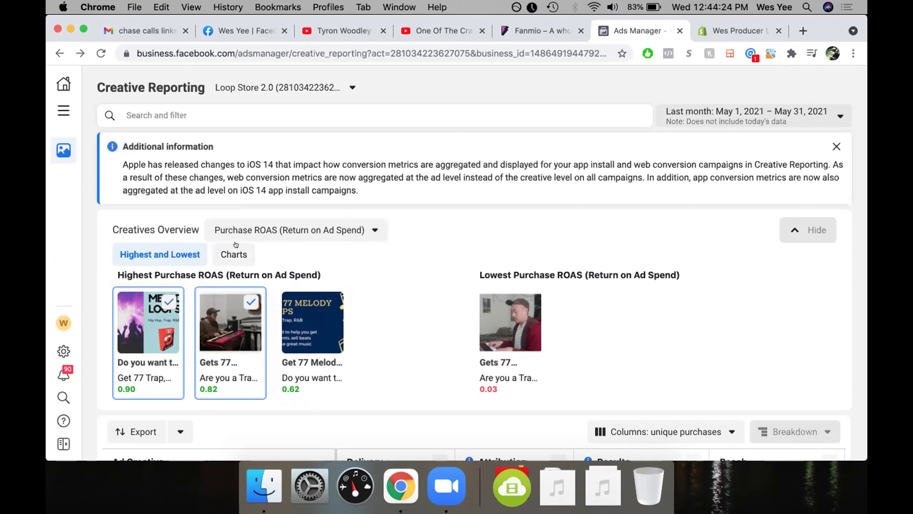
{"action": "left_click", "coordinate": [233, 254]}
{"action": "left_click", "coordinate": [185, 249]}
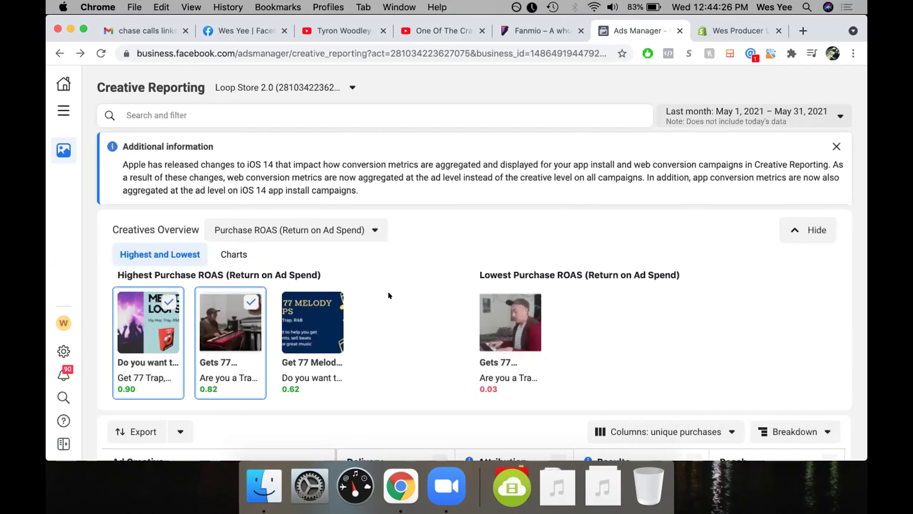
Step: Look through the Creatives Overview metric options, including the standard conversions offered under Results
{"action": "left_click", "coordinate": [323, 232]}
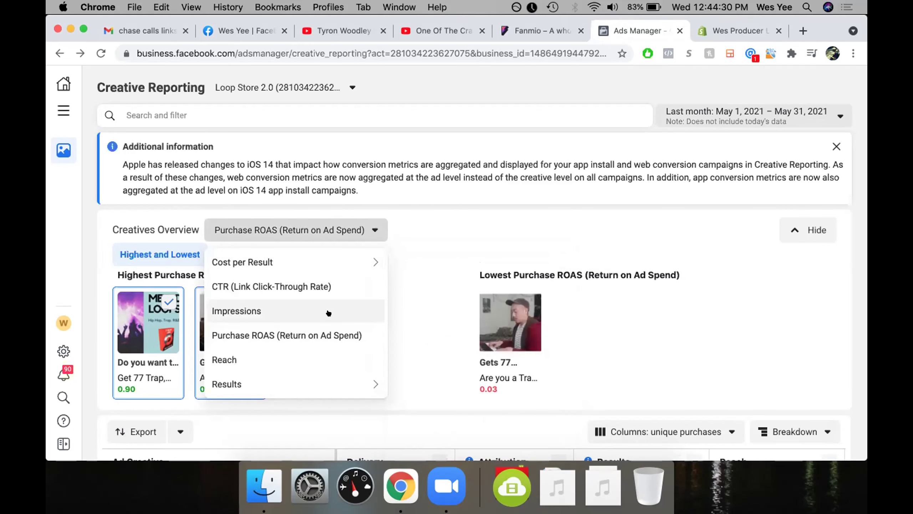
{"action": "mouse_move", "coordinate": [328, 383]}
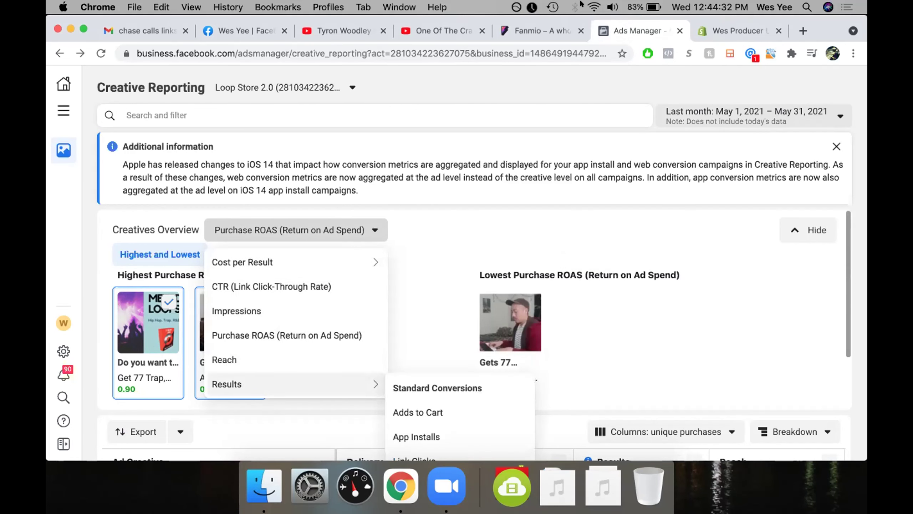